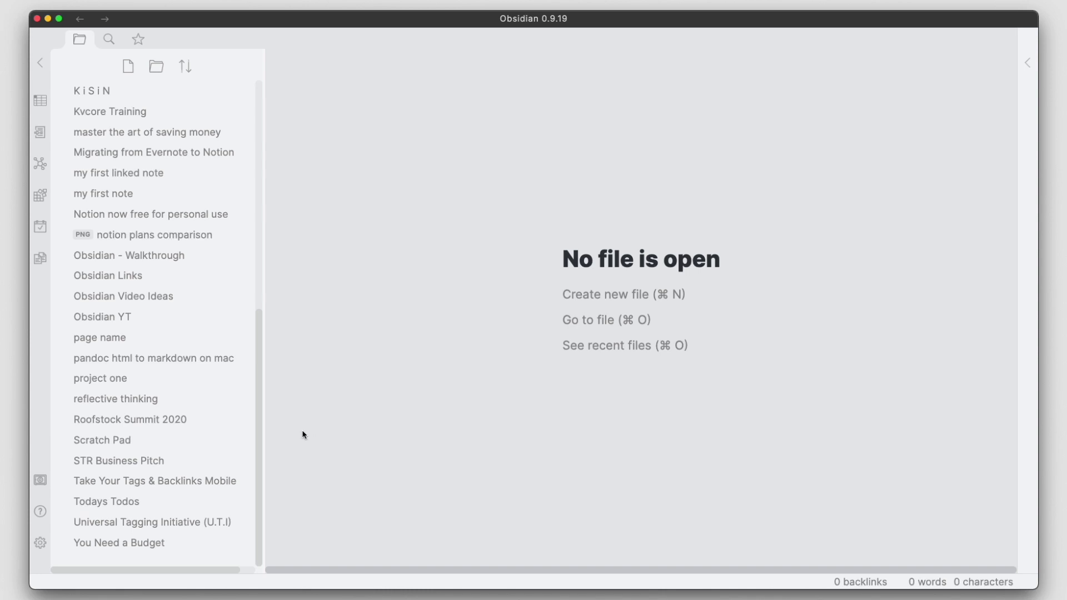
Step: Open the plugin settings and scroll the Third-party plugins list to confirm Advanced Tables is installed
click(40, 543)
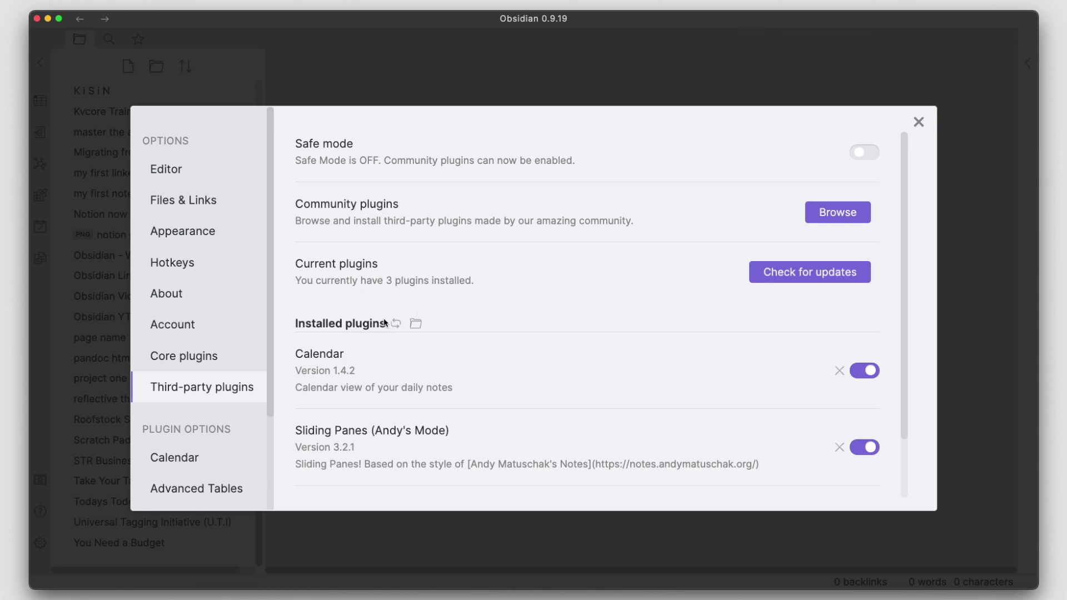
scroll(369, 368, down, 3)
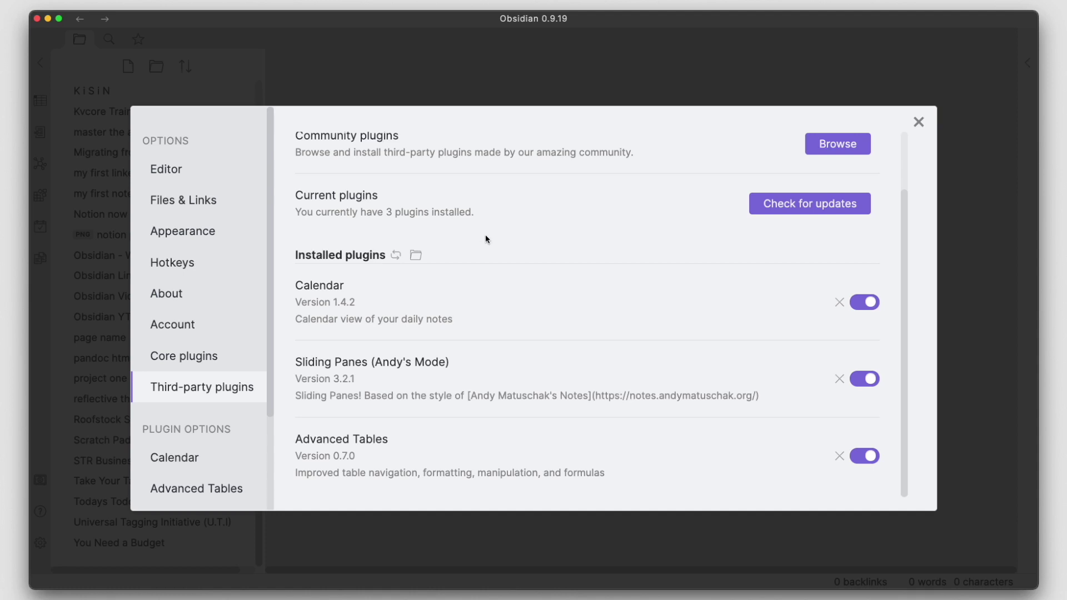
scroll(485, 237, up, 3)
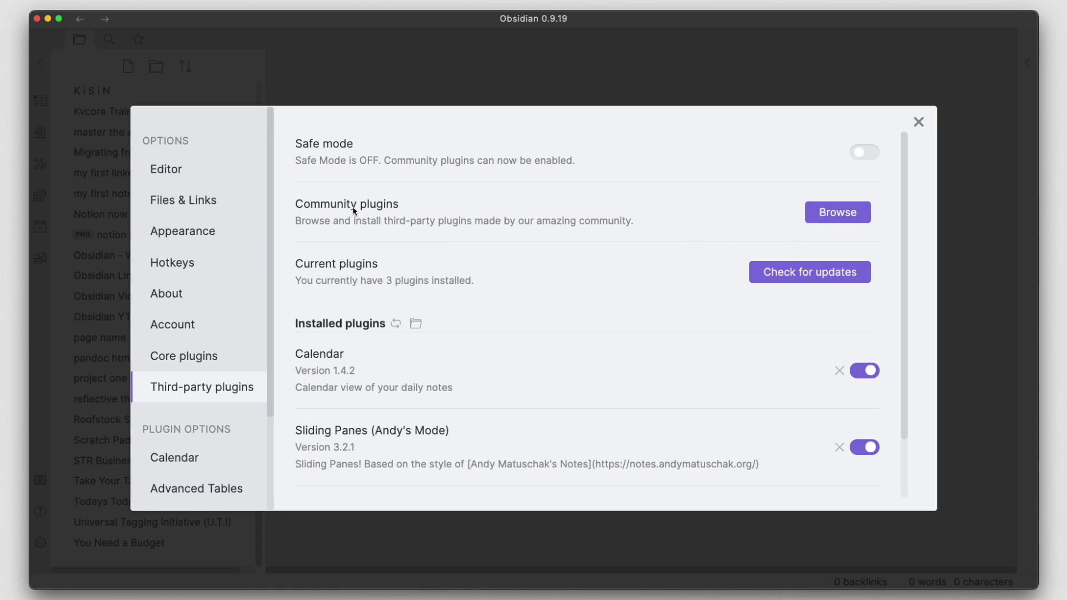
Step: Open the community plugins browser, then close it again
click(844, 215)
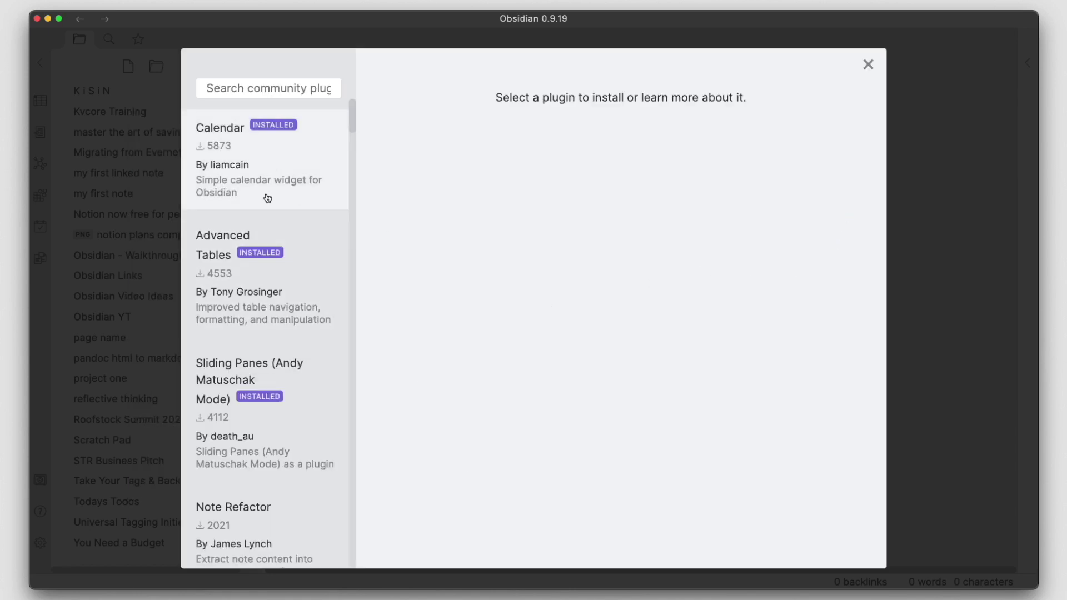
mouse_move(350, 122)
mouse_down()
mouse_move(356, 322)
mouse_move(353, 116)
mouse_up()
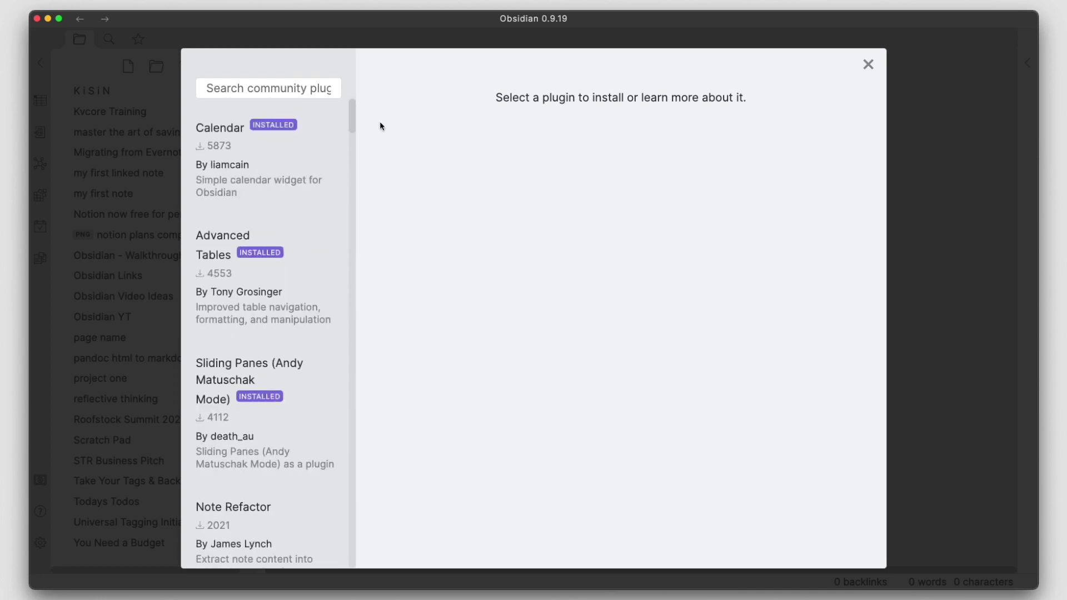
click(868, 64)
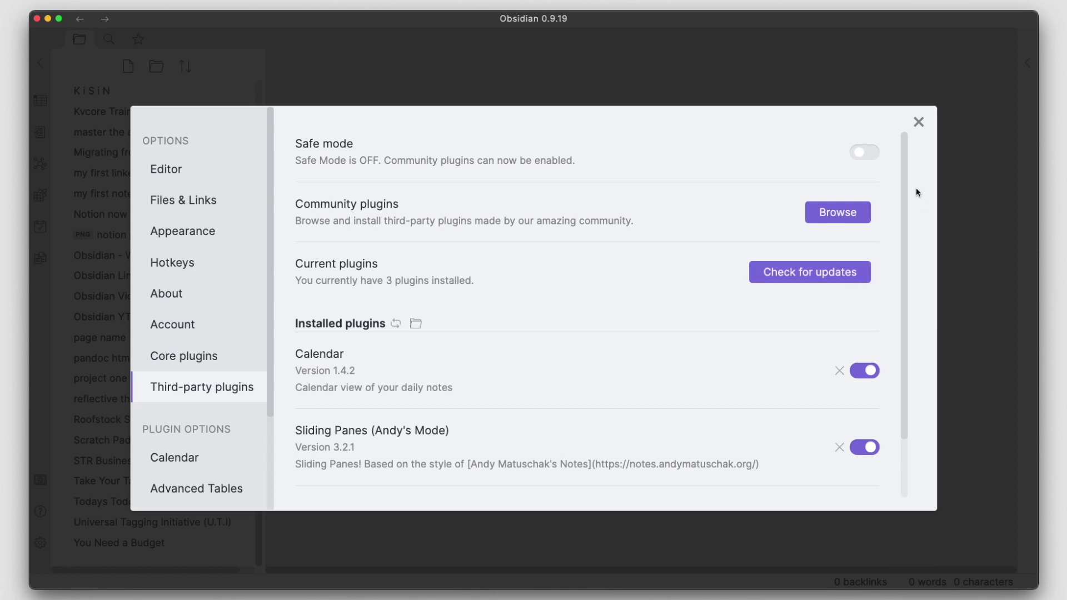
Step: Open the Sliding Panes (Andy Matuschak Mode) details page and run its update
drag(904, 165, 905, 248)
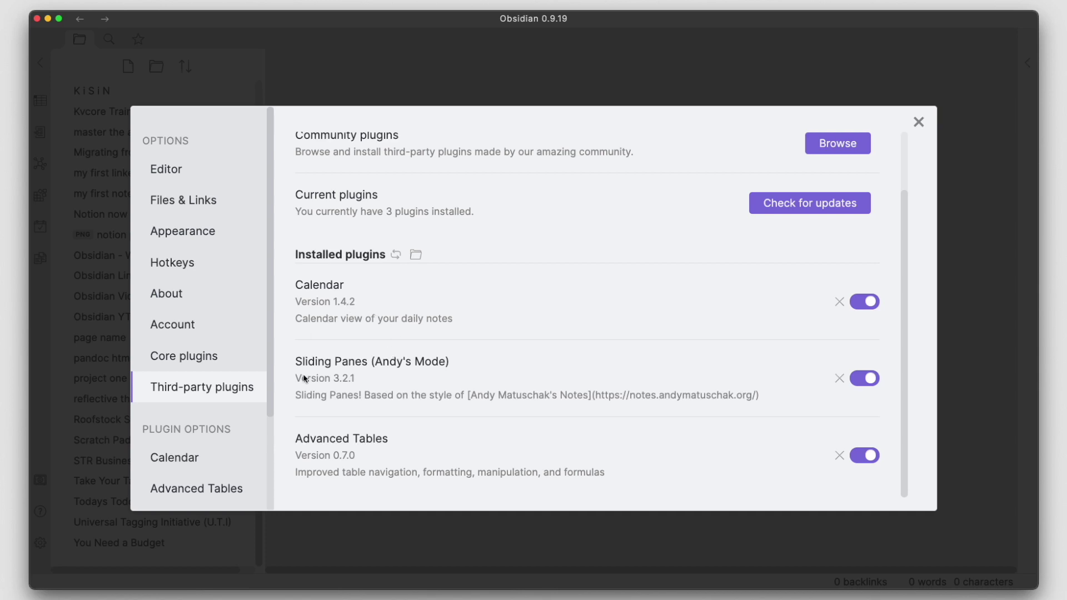
click(356, 368)
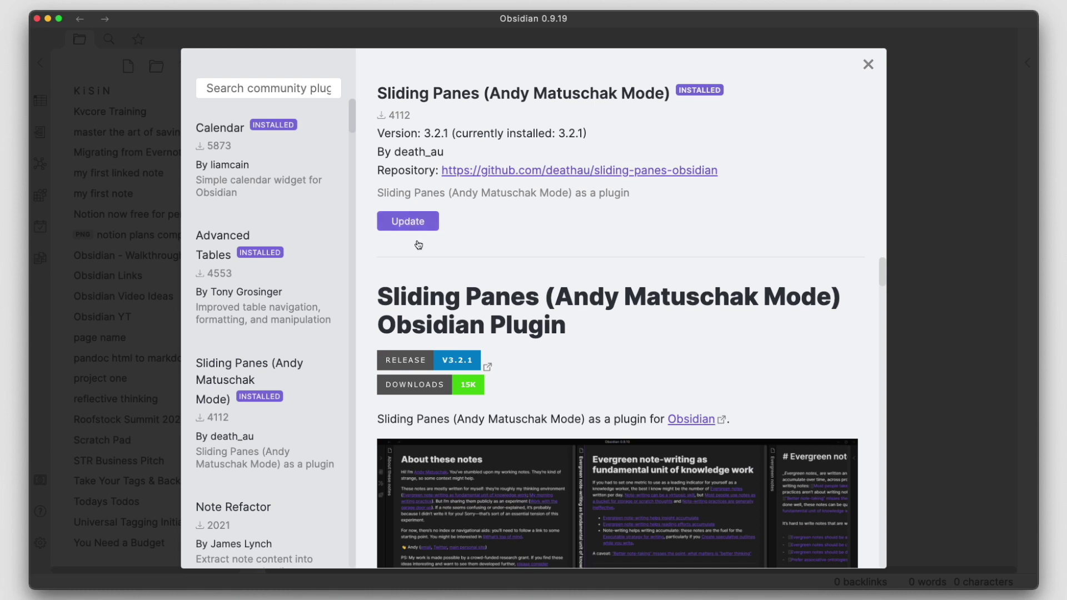
click(407, 222)
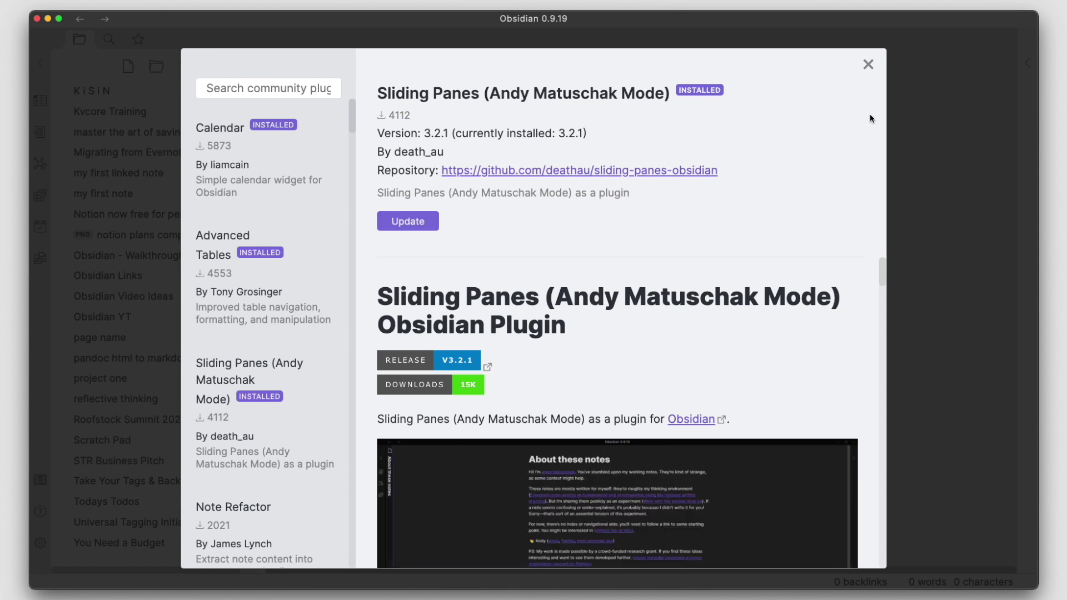
Step: Close the plugin browser and Settings, then create a new empty Untitled note
click(868, 65)
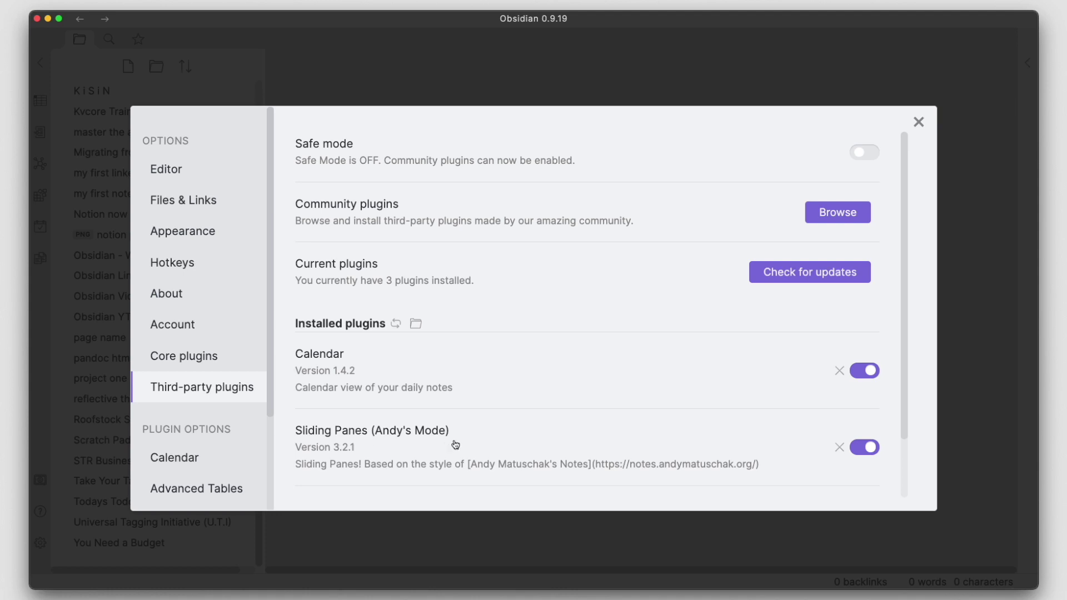
click(918, 122)
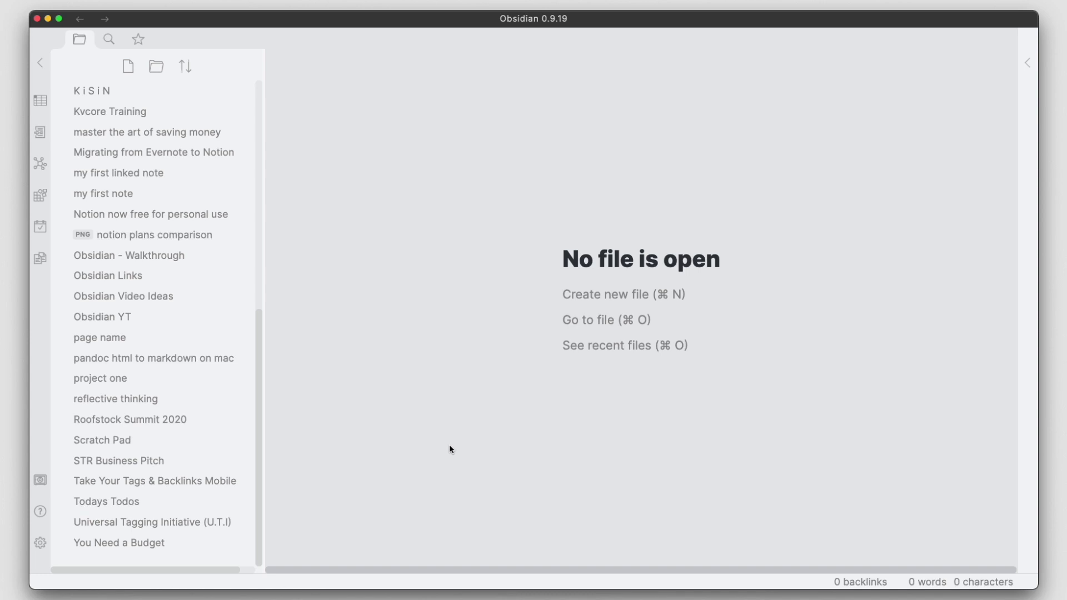
click(569, 294)
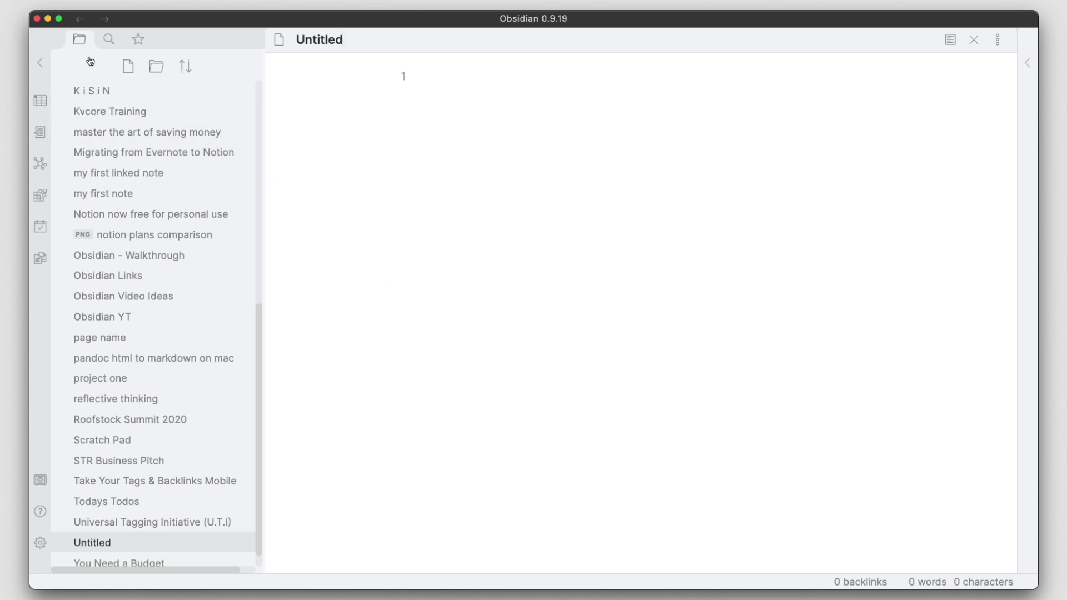
Step: Create four more Untitled notes in new panes and make the first note active
click(128, 67)
click(128, 68)
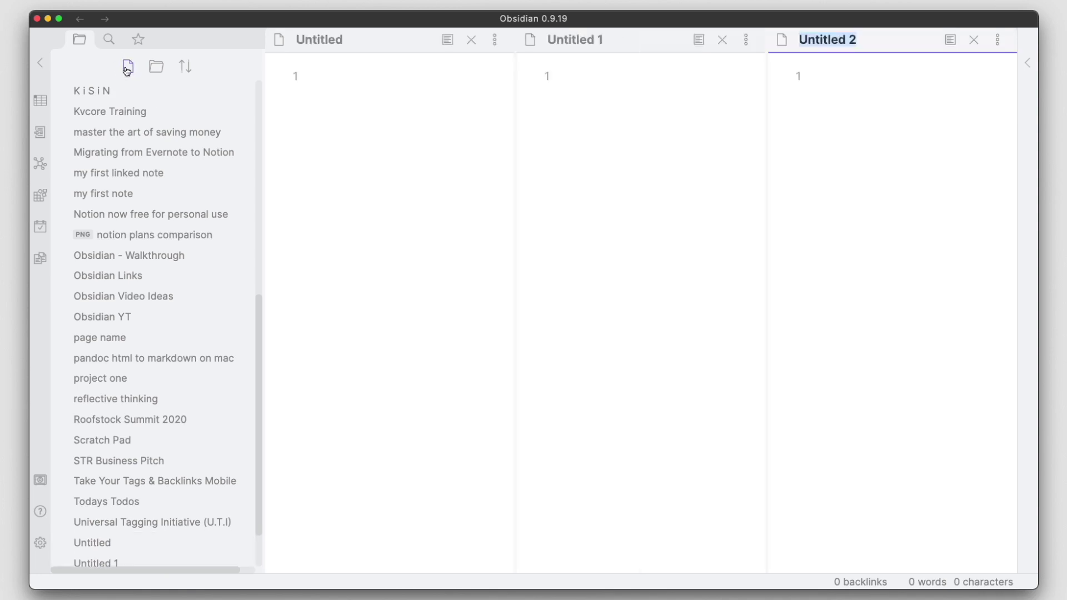
click(128, 67)
click(127, 67)
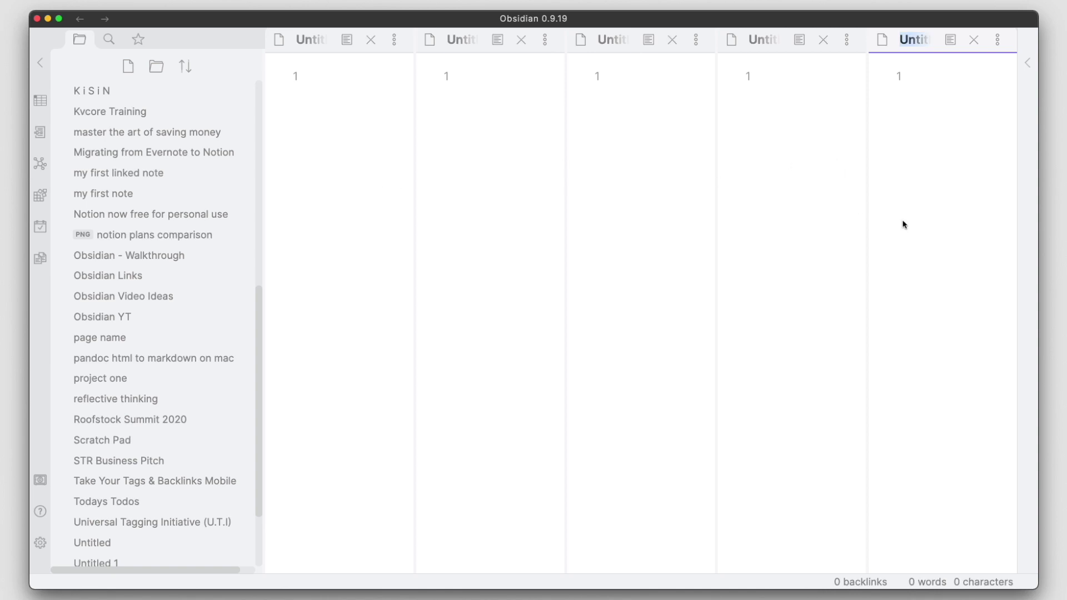
click(379, 184)
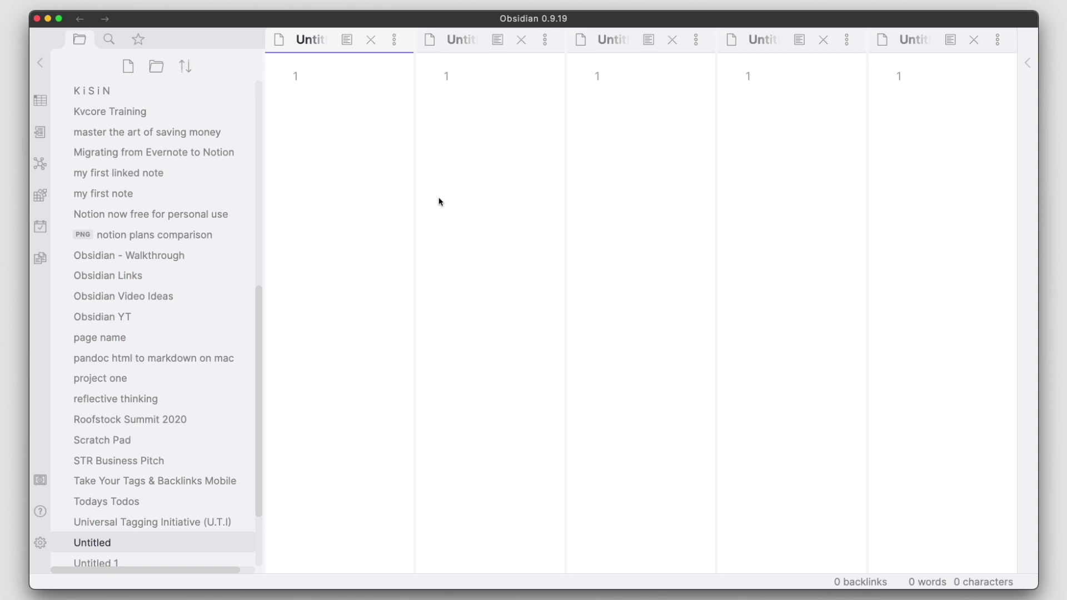
key(super+shift+s)
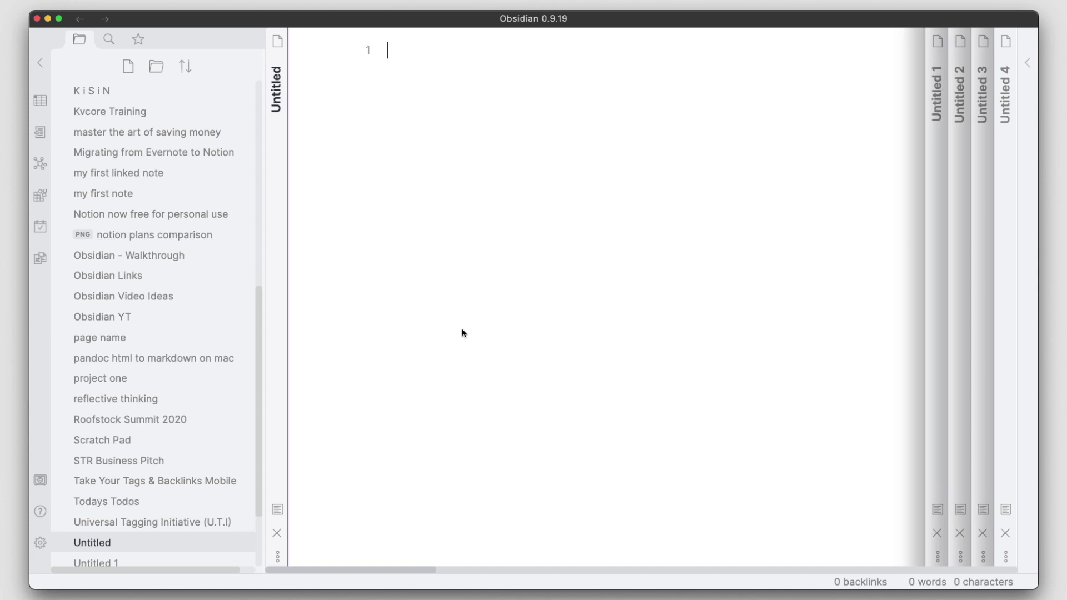
click(939, 169)
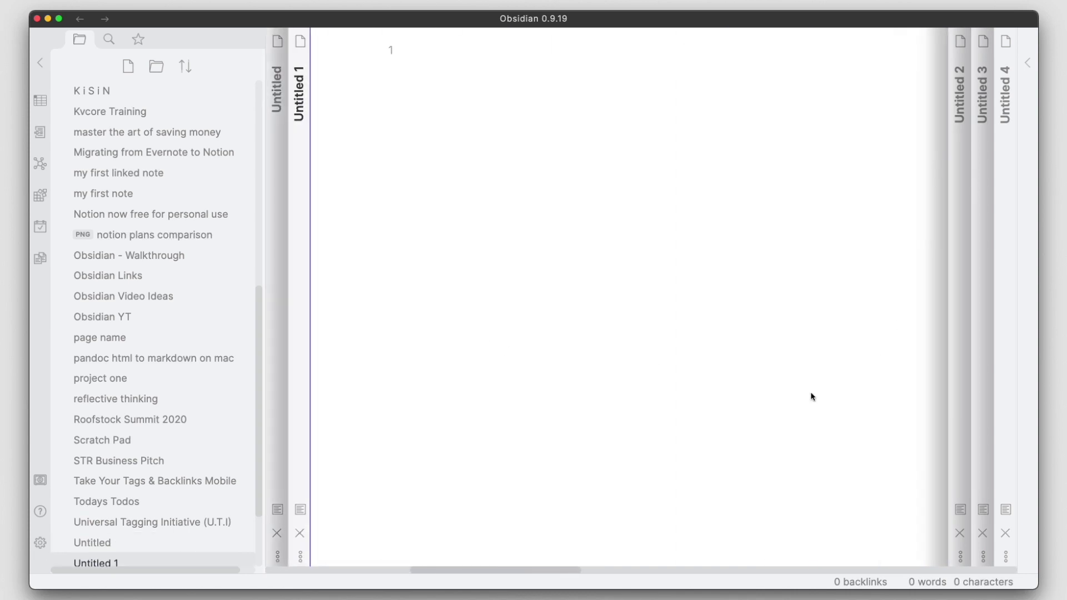
click(954, 216)
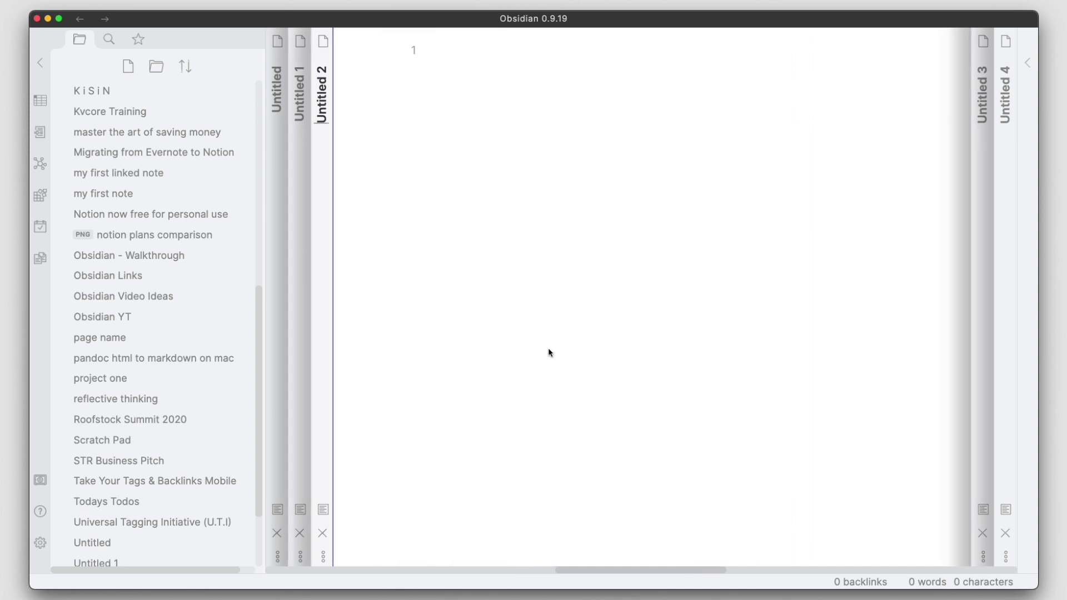
click(981, 172)
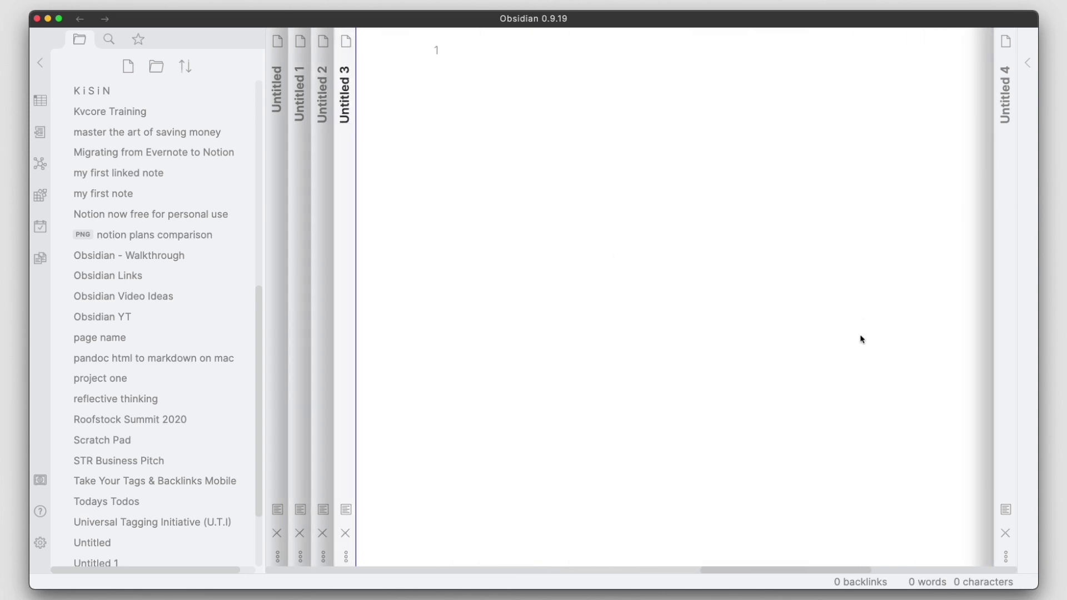
click(1001, 164)
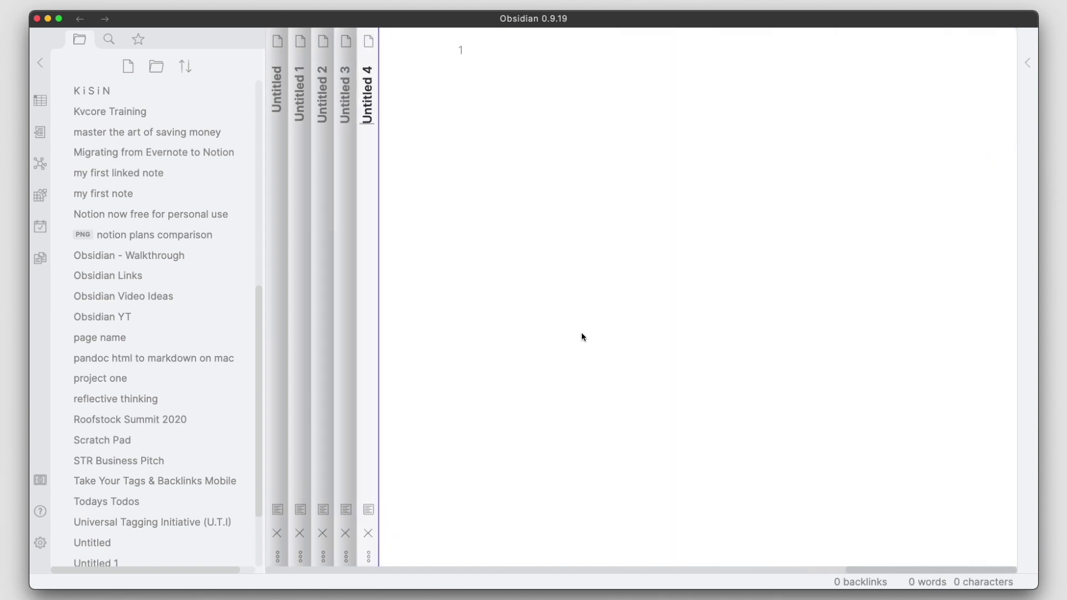
click(350, 181)
click(300, 182)
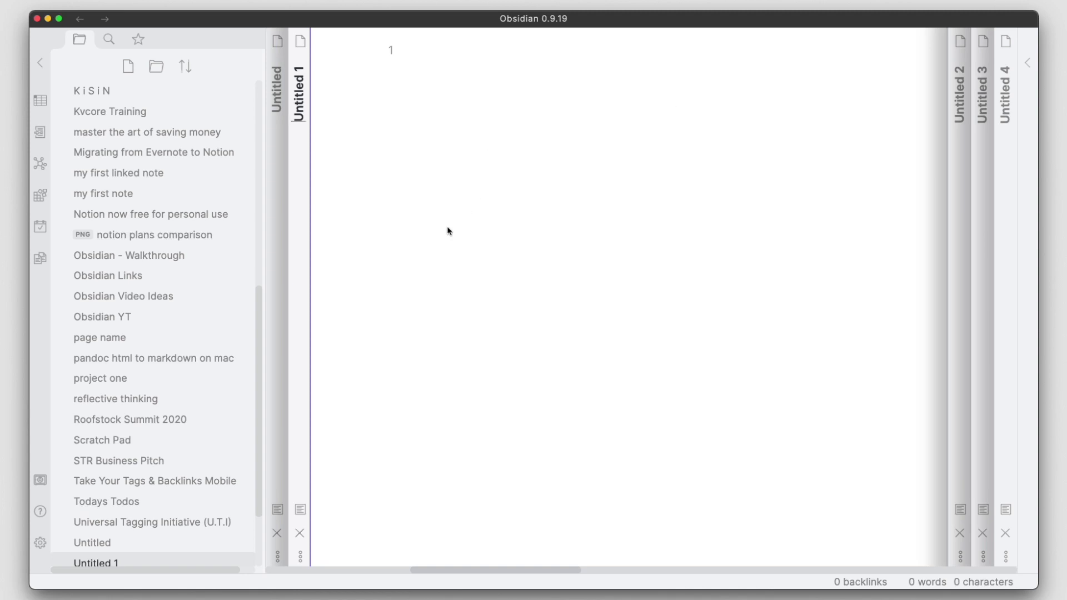
key(super+shift+s)
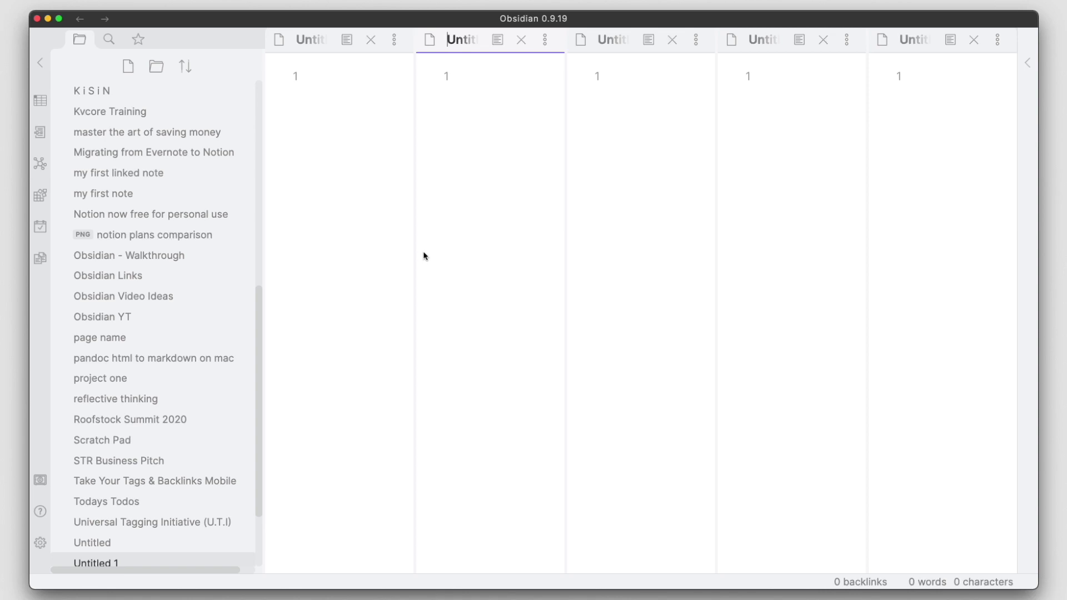
Step: Turn sliding panes back on and filter the Hotkeys settings by 'slid'
key(super+shift+s)
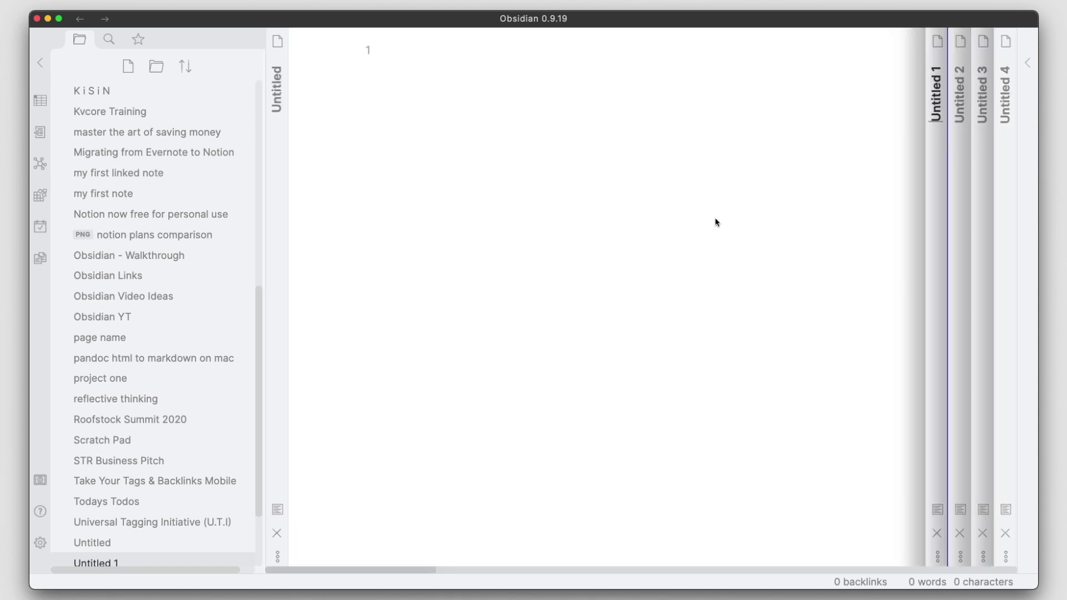
click(40, 543)
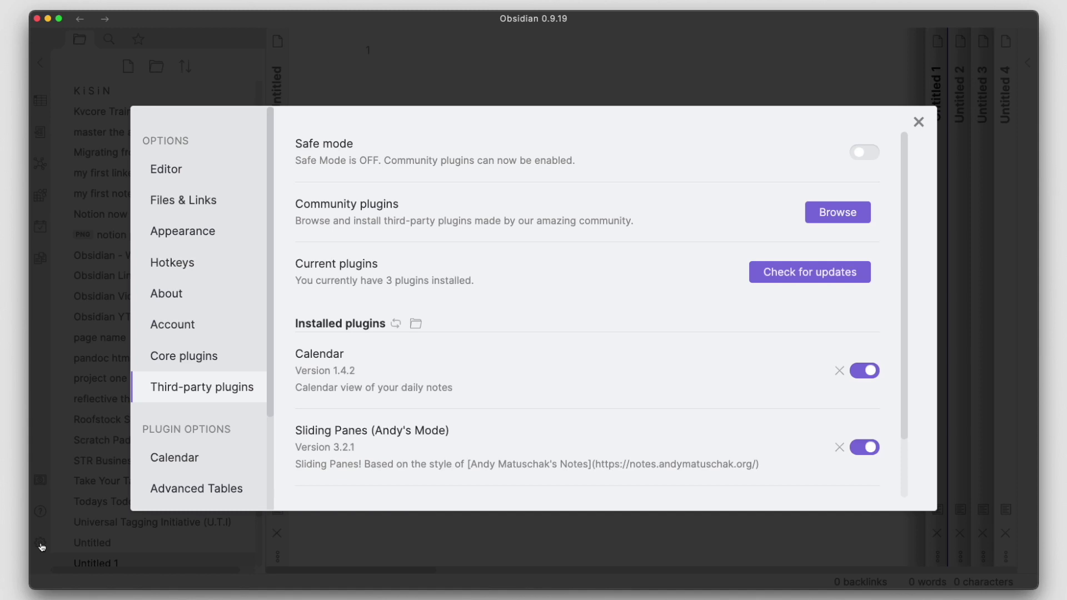
click(194, 262)
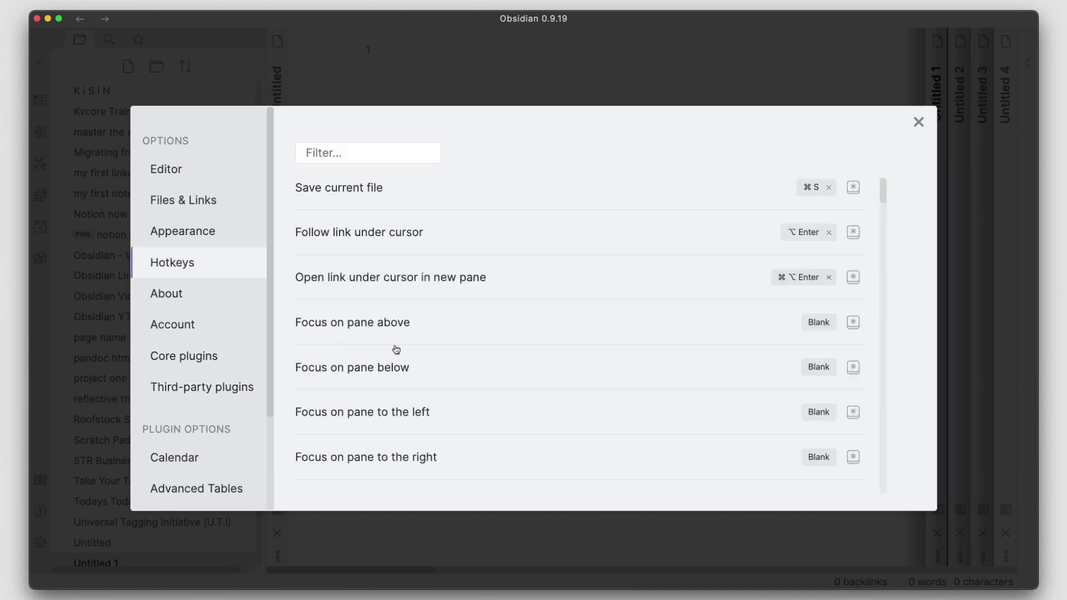
click(376, 156)
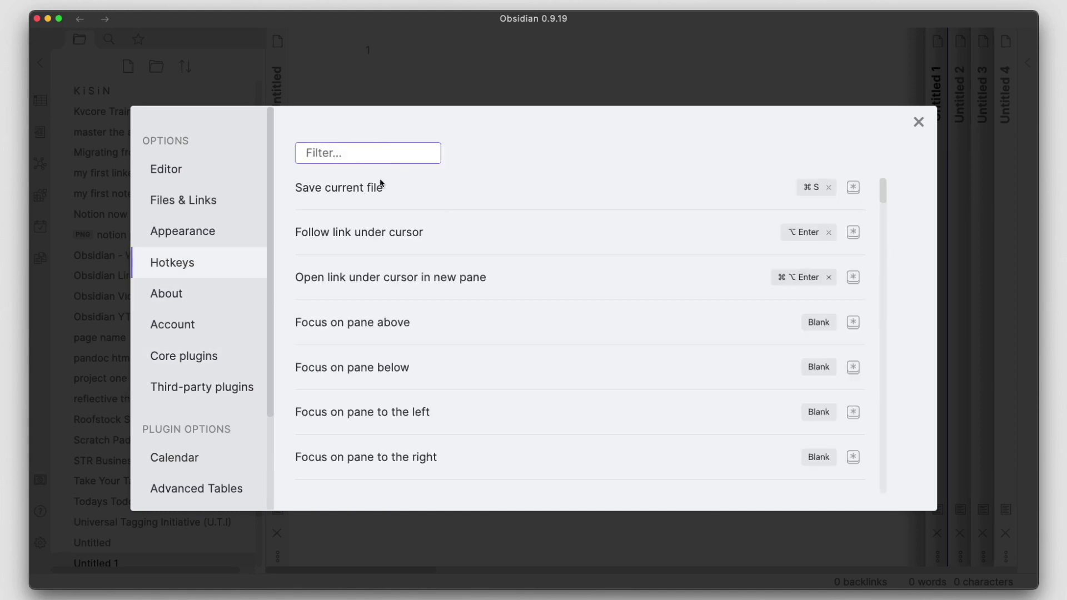
text(slid)
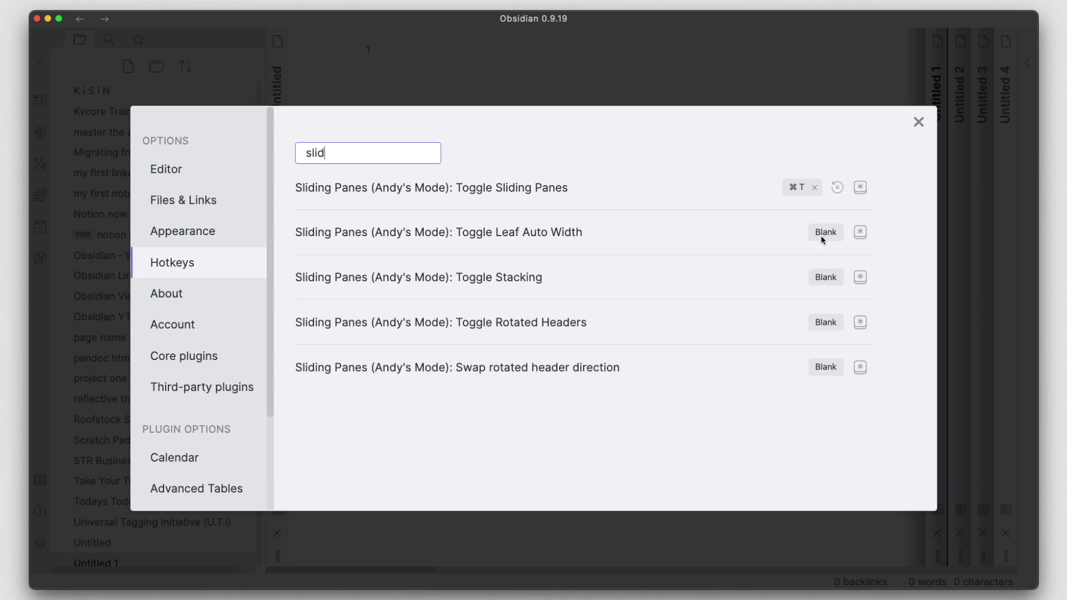
Step: Close Settings, turn off sliding panes, and close Untitled 1 through 4, leaving one note
click(919, 121)
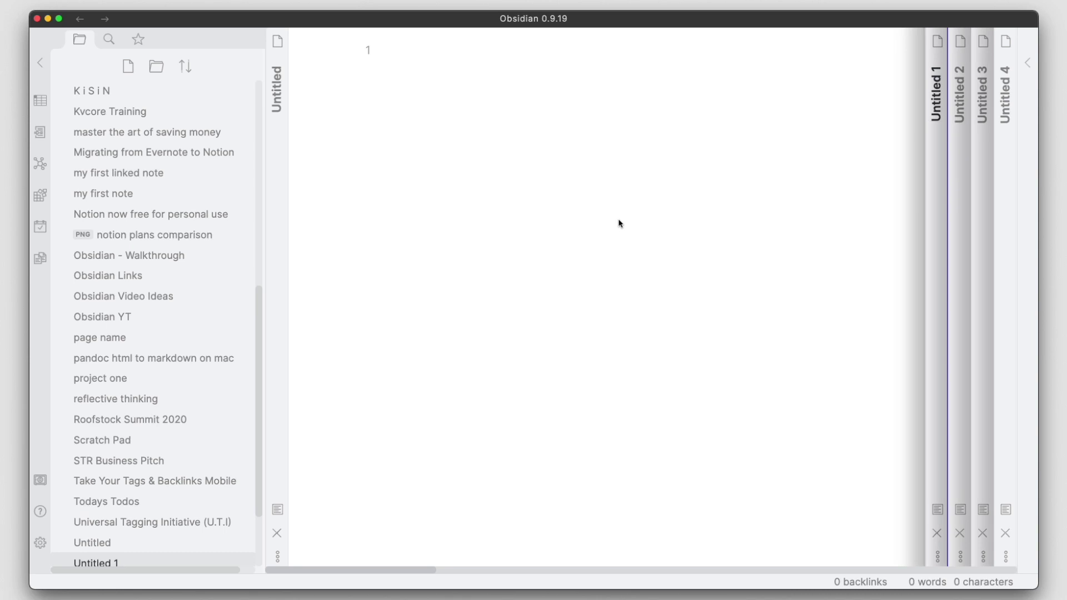
click(803, 218)
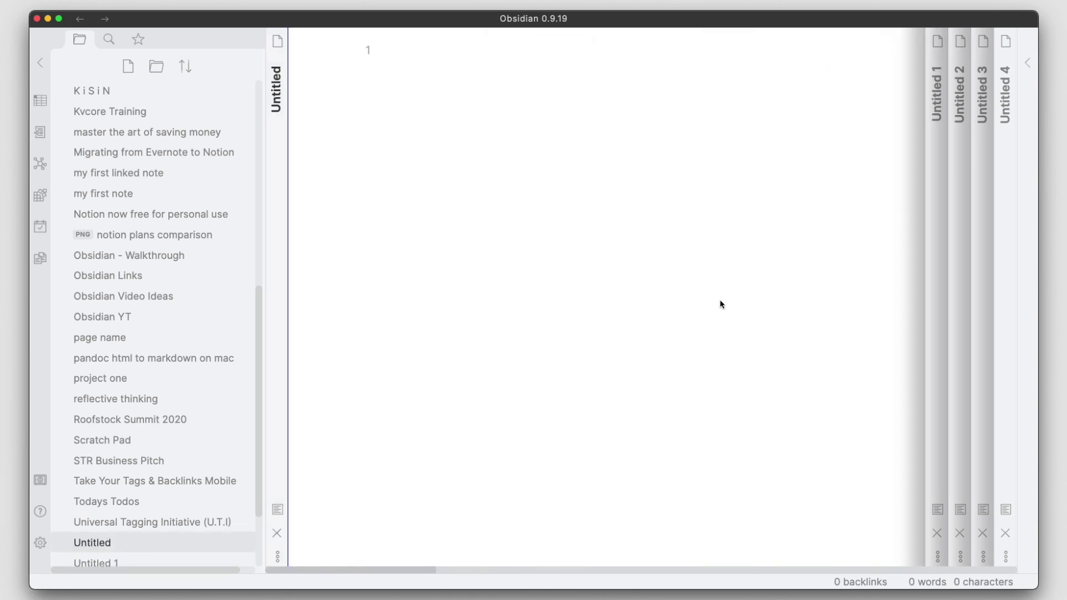
key(super+shift+s)
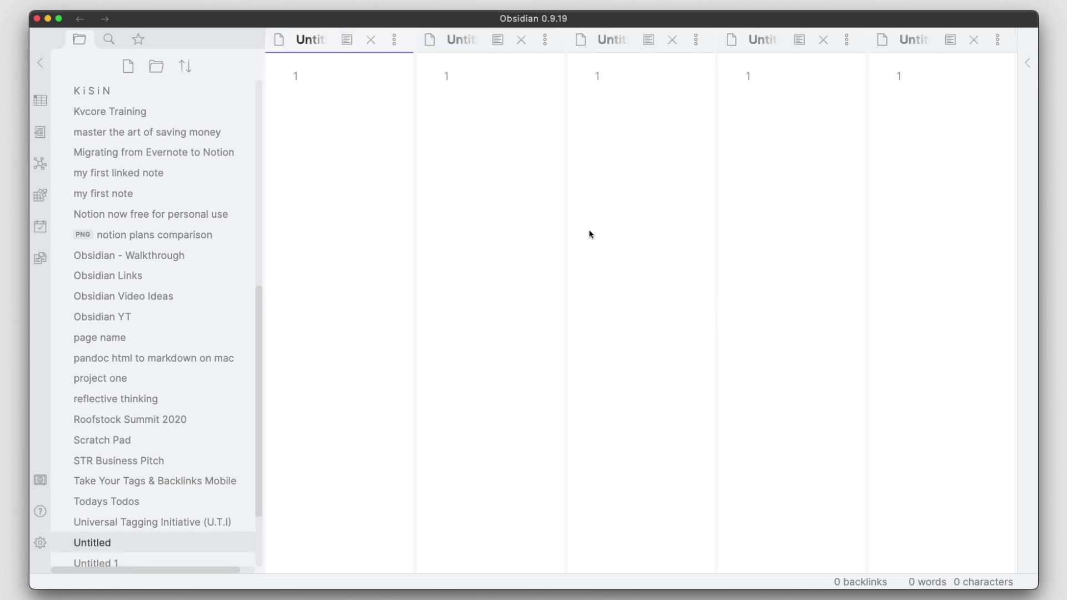
click(671, 39)
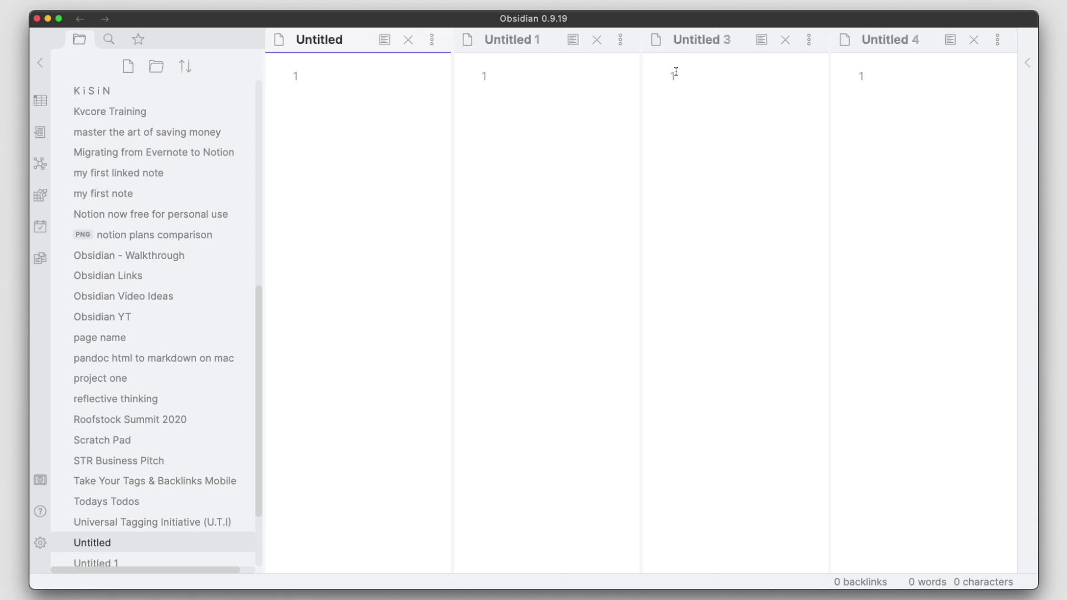
click(597, 40)
click(574, 126)
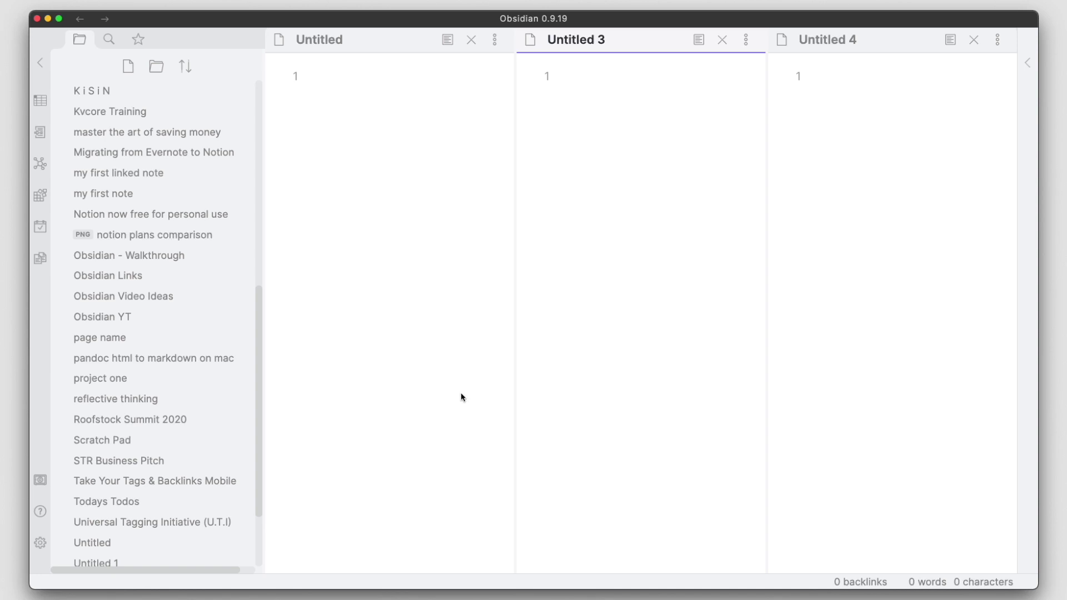
key(super+w)
key(super+w)
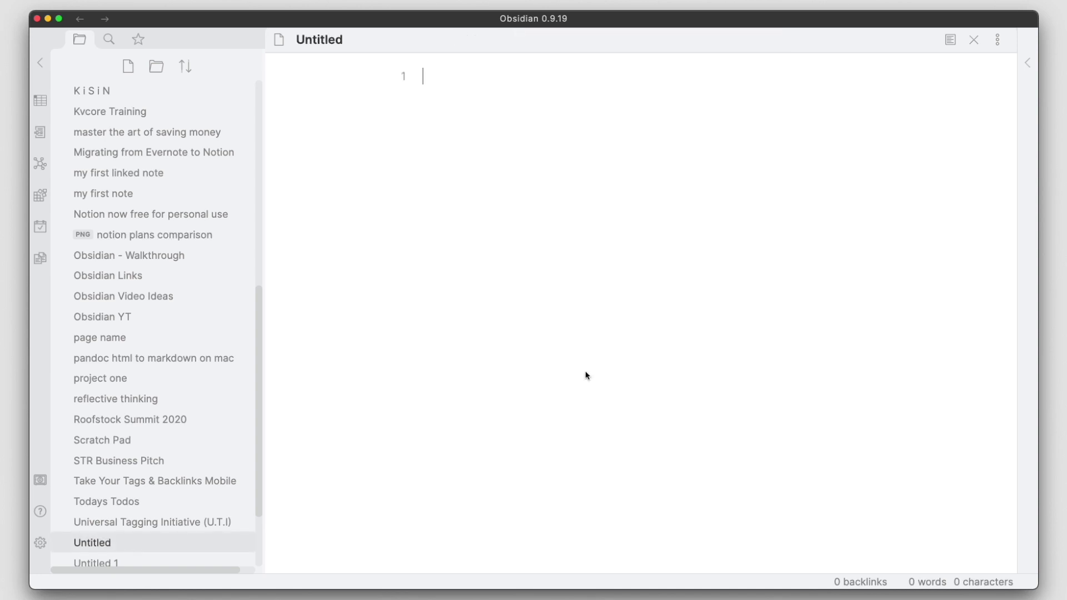
click(42, 542)
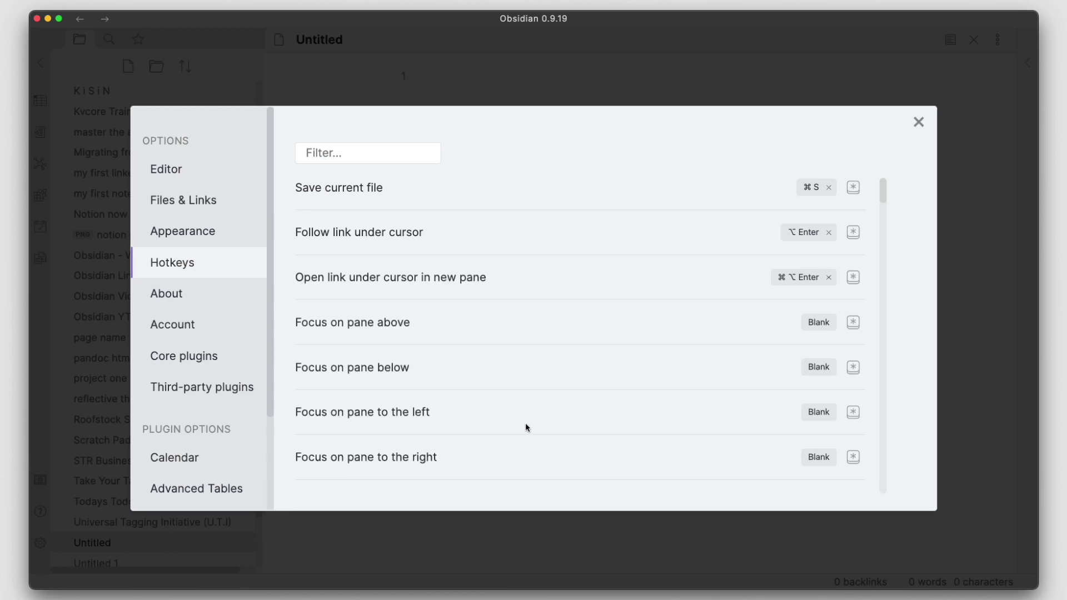
click(201, 389)
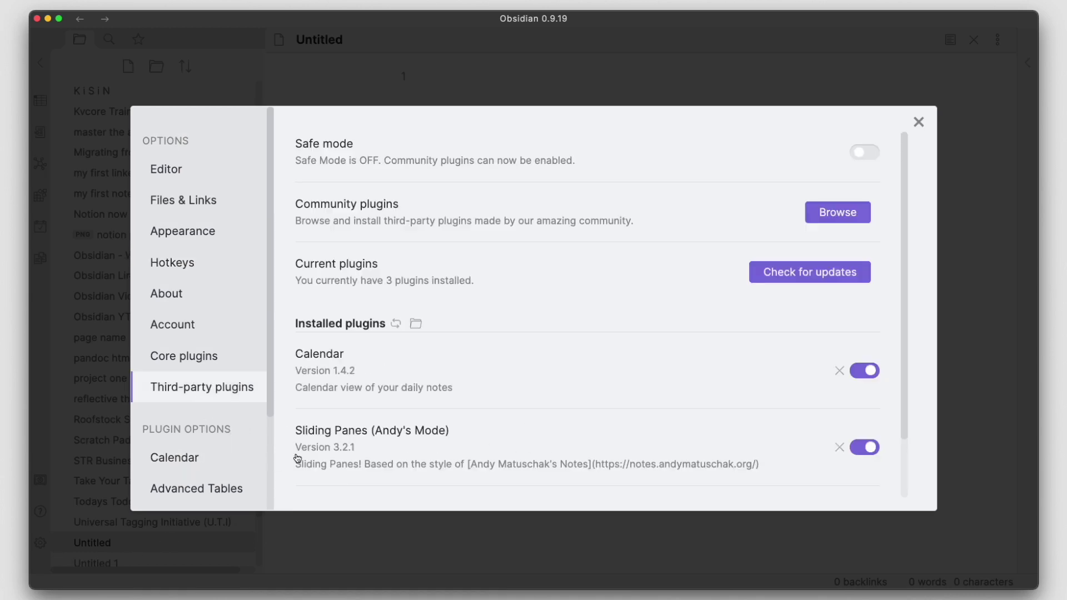
scroll(459, 444, down, 3)
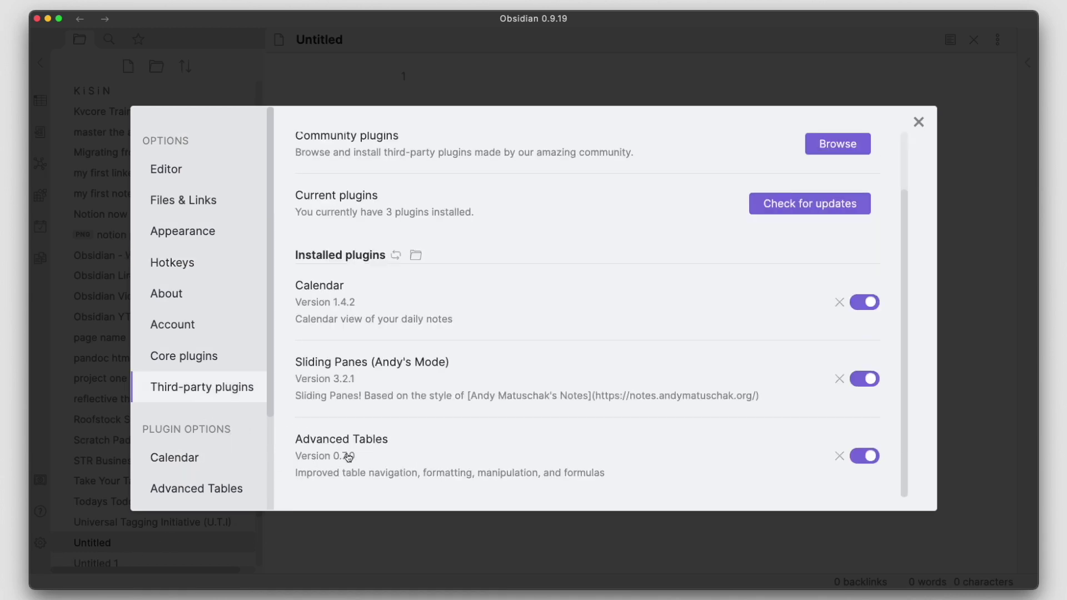
click(381, 446)
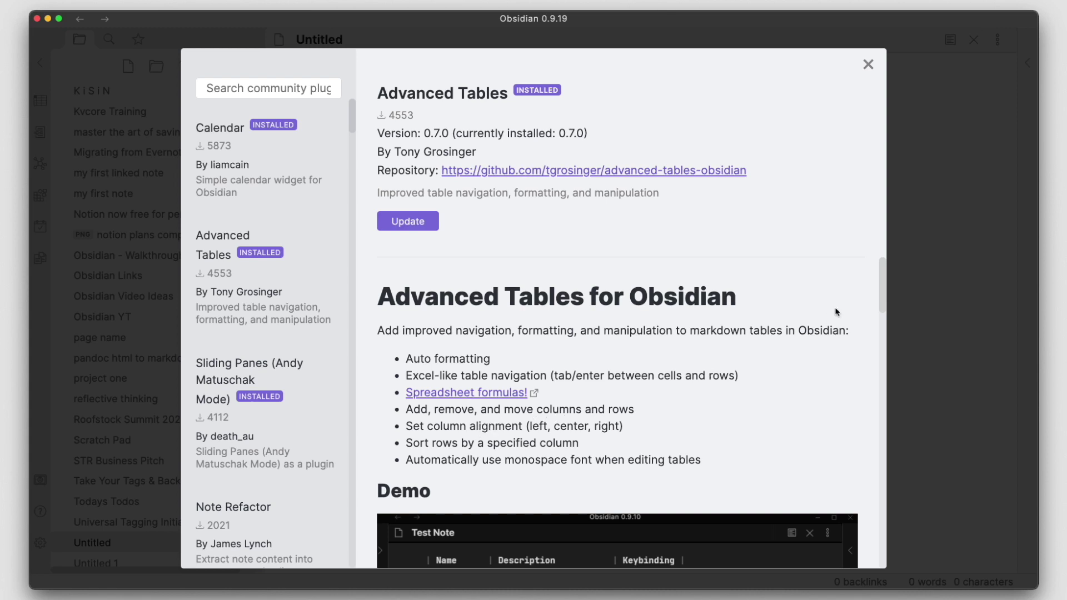
drag(881, 273, 882, 531)
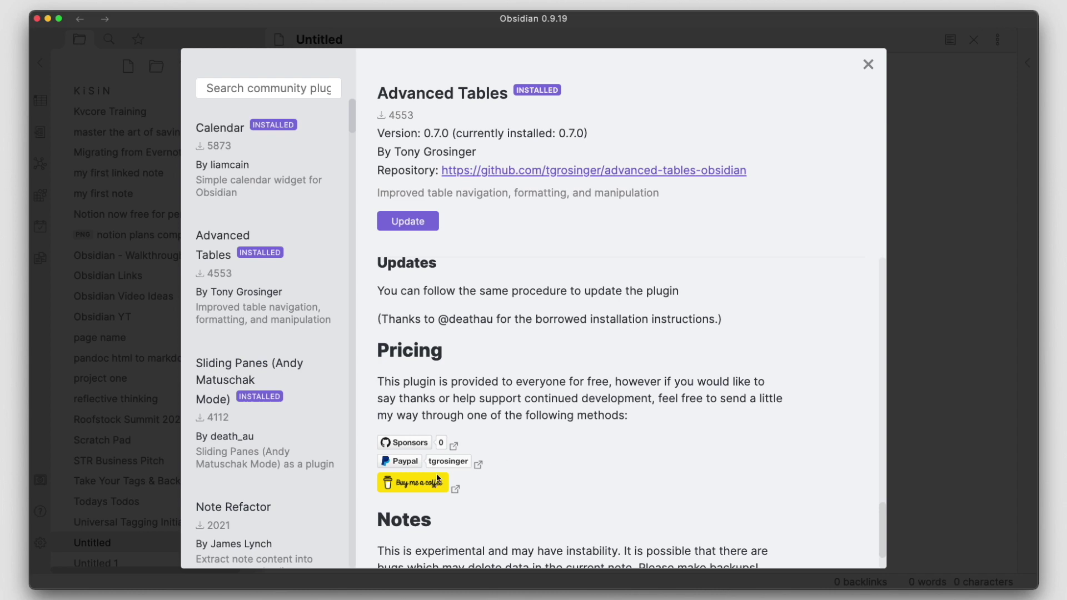
scroll(541, 431, up, 20)
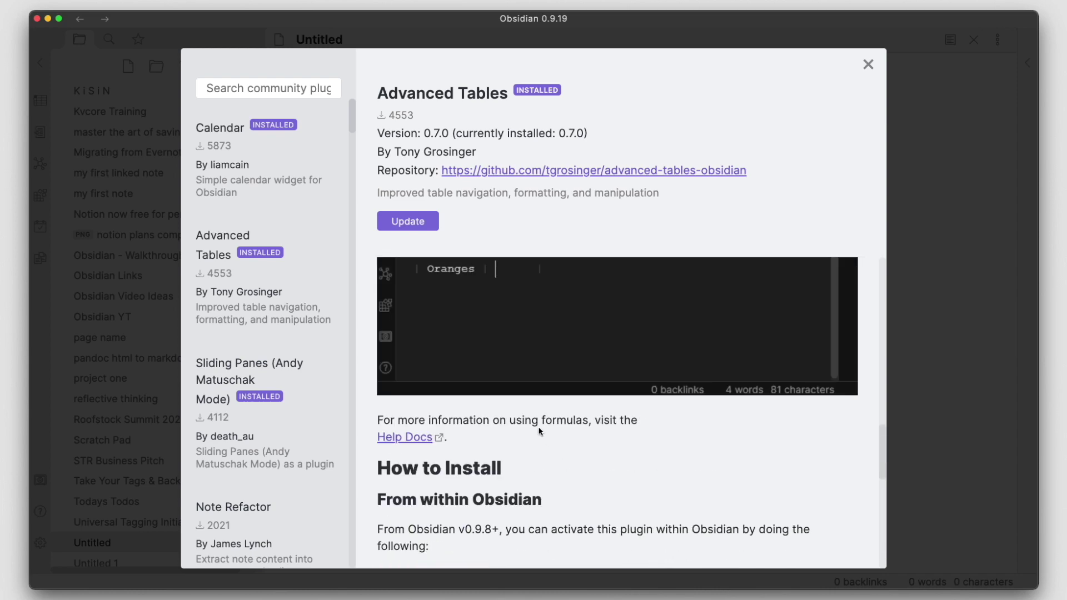
scroll(539, 431, down, 1)
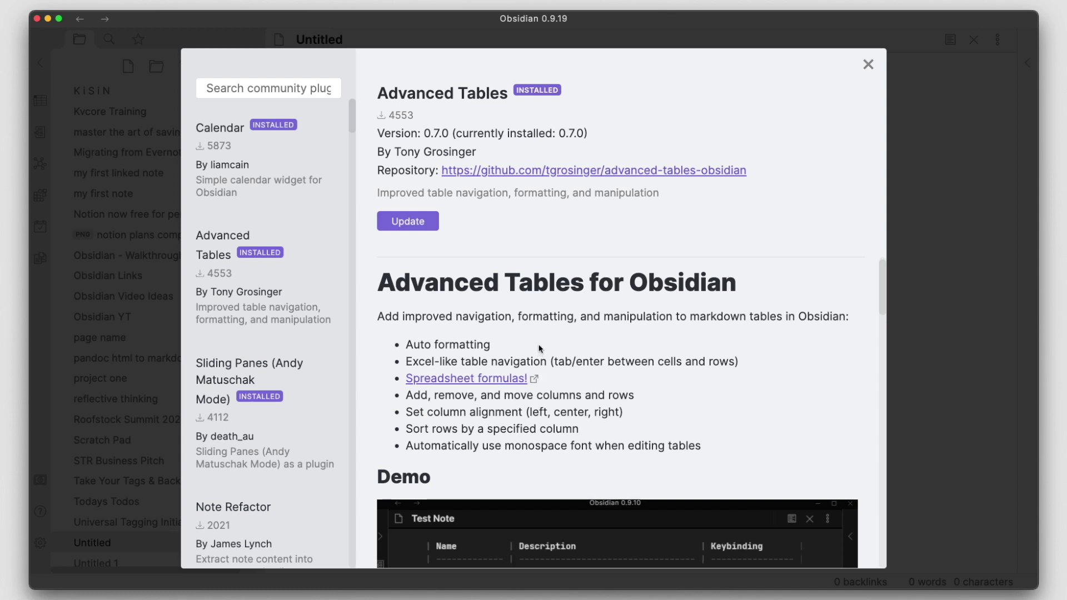
click(868, 65)
click(919, 122)
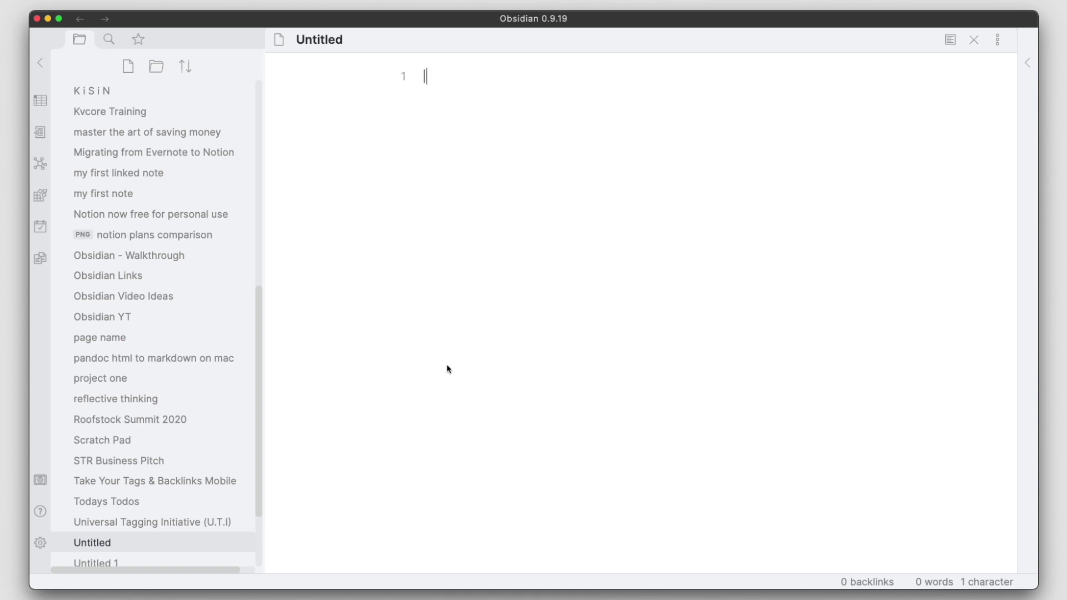
Step: Type the header cells one, two and three so Advanced Tables formats the table
text(one |)
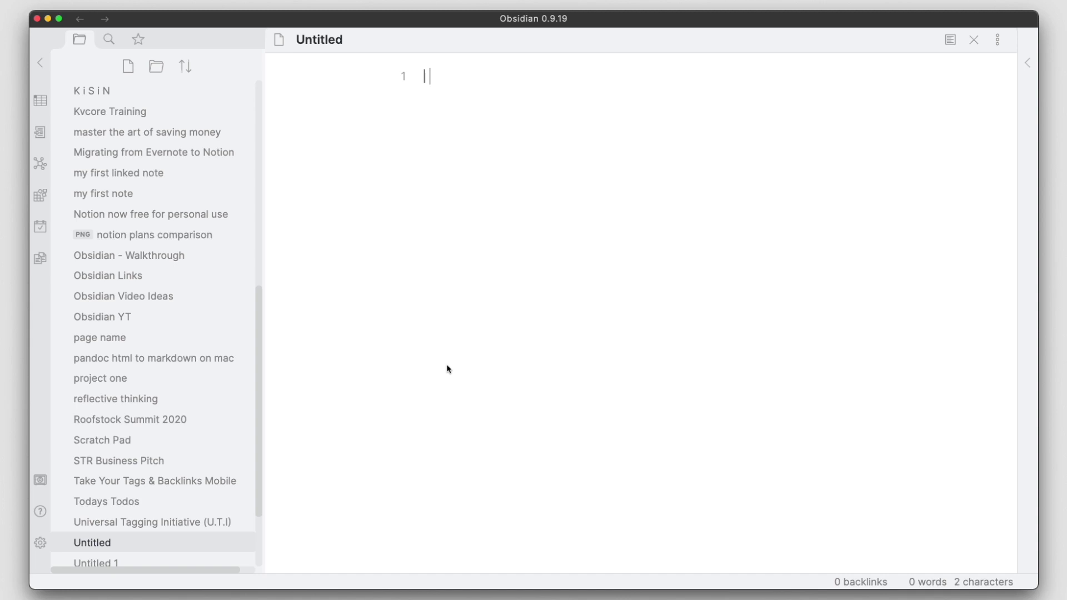
key(Return)
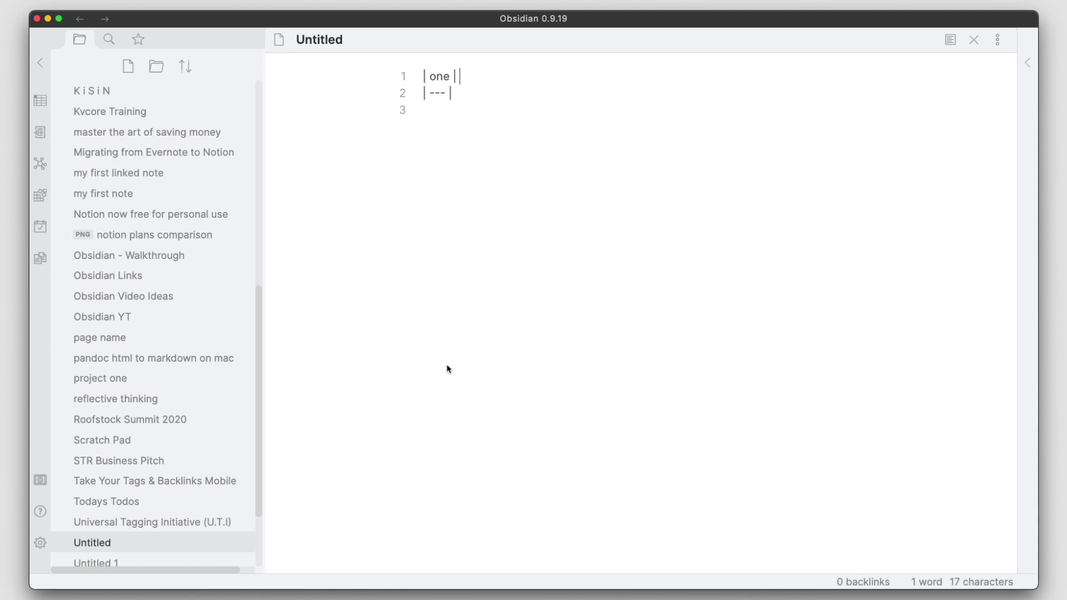
text(two |)
key(Tab)
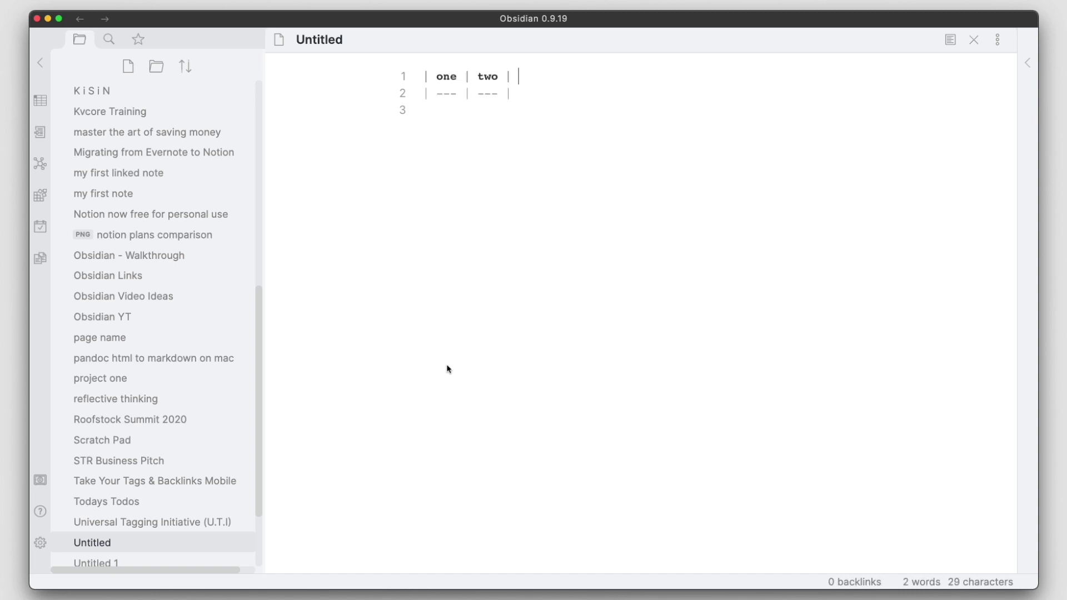
text(thre)
key(BackSpace)
key(BackSpace)
key(BackSpace)
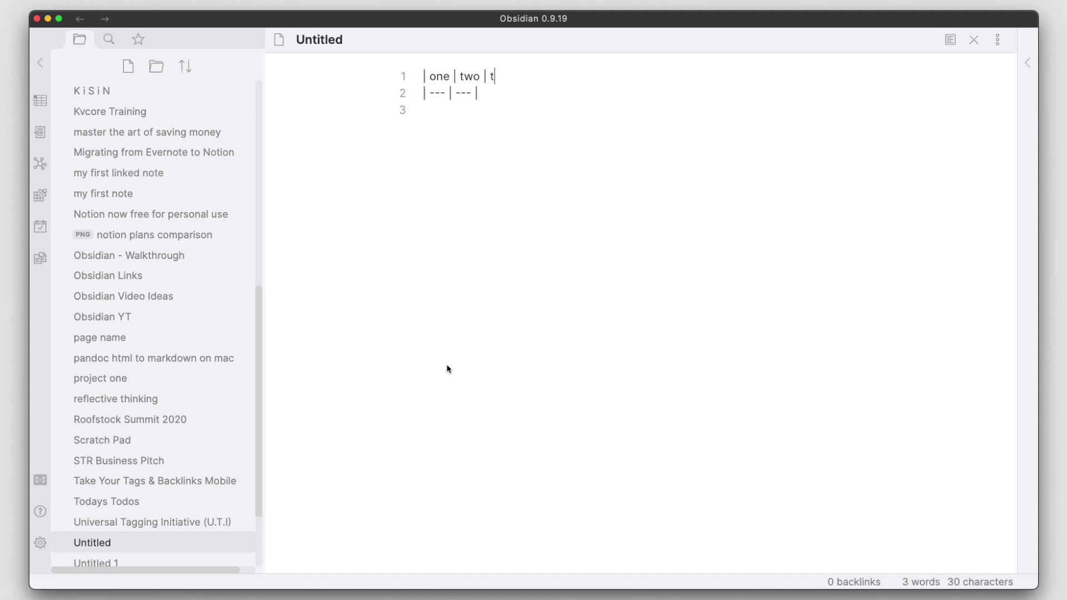
text(hree)
key(Tab)
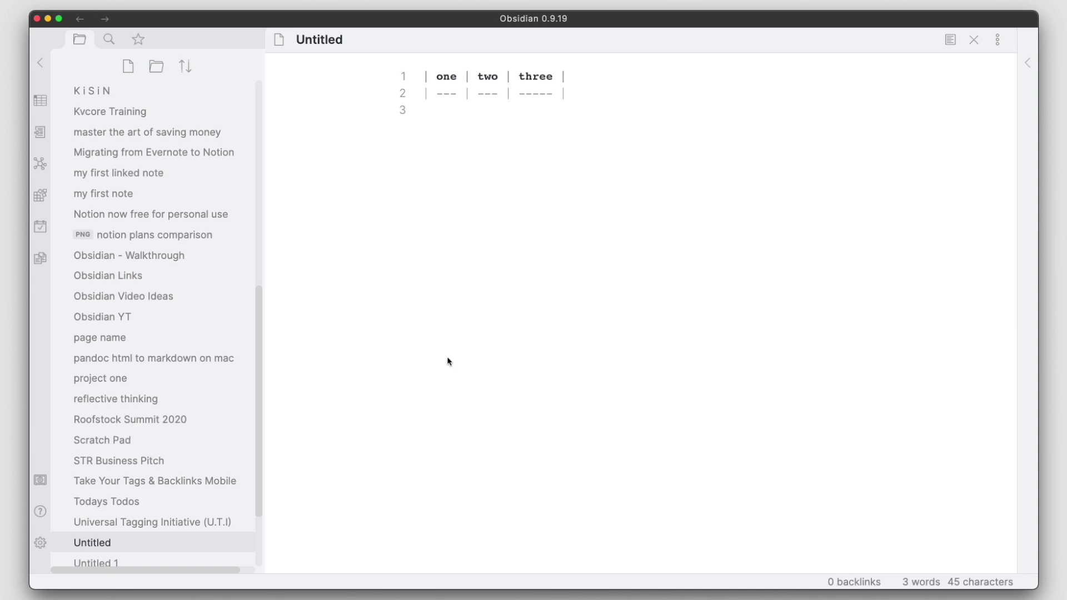
click(436, 78)
Step: From the one header cell, insert empty body rows until fifteen sit below the header
click(438, 77)
key(Return)
key(Return)
key(Return)
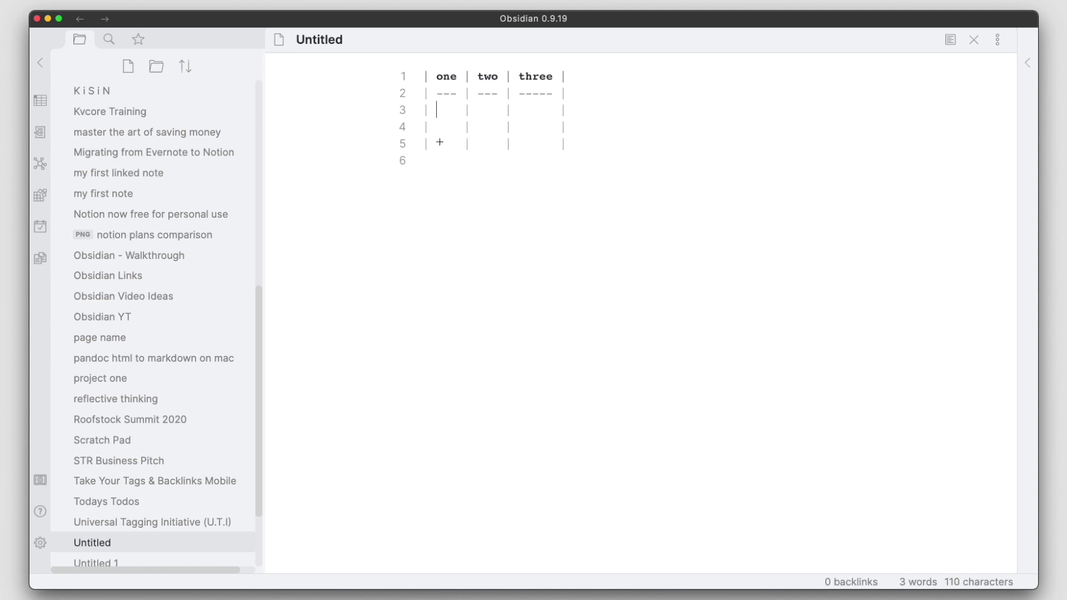
key(Return)
key(Return)
key(Return)
key(Return)
key(Return)
key(Return)
key(Return)
key(Return)
key(Return)
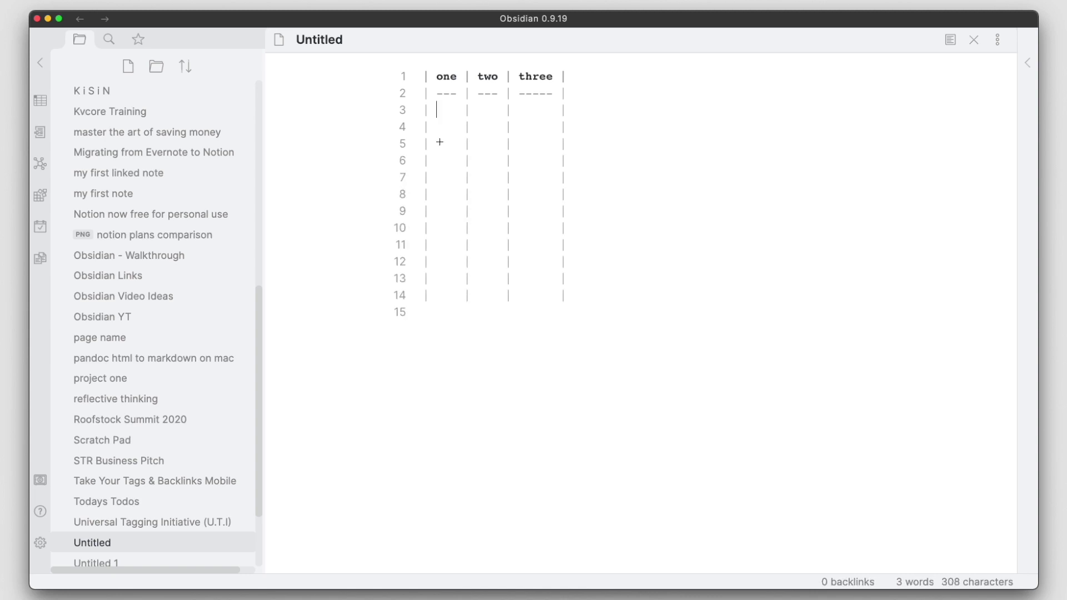
key(Return)
key(Return)
key(Return)
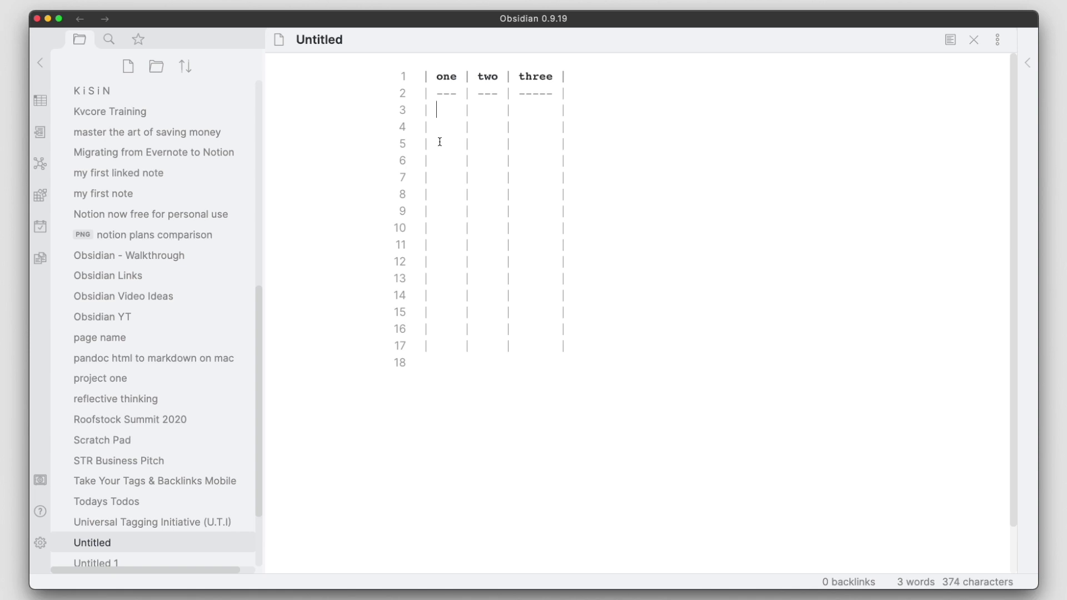
Step: Enter 'four' and 'flour' in the first two cells of the first body row
text(four)
key(Tab)
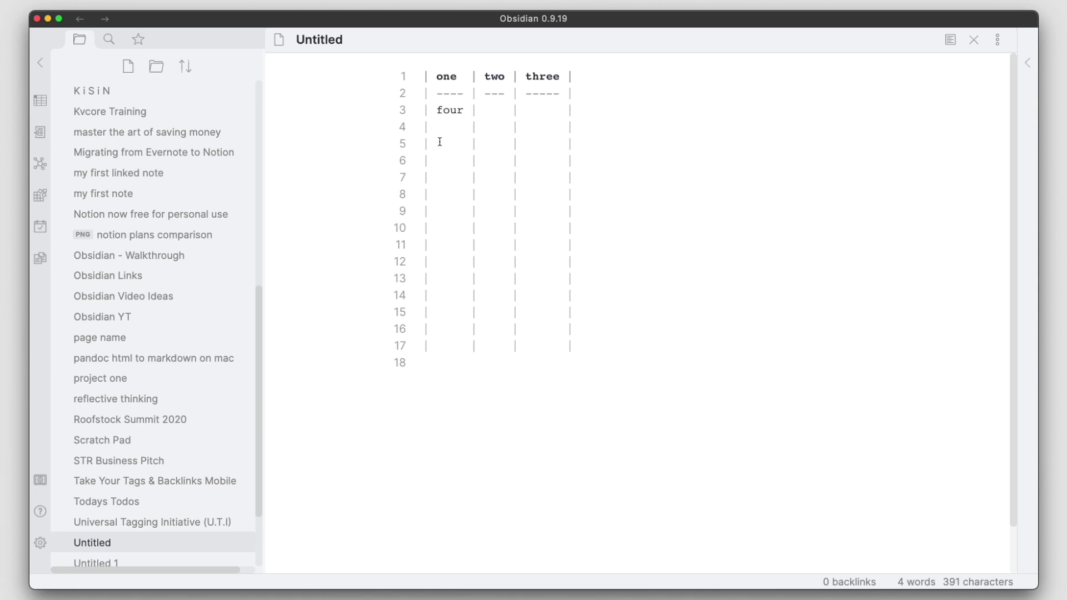
text(flour)
key(Tab)
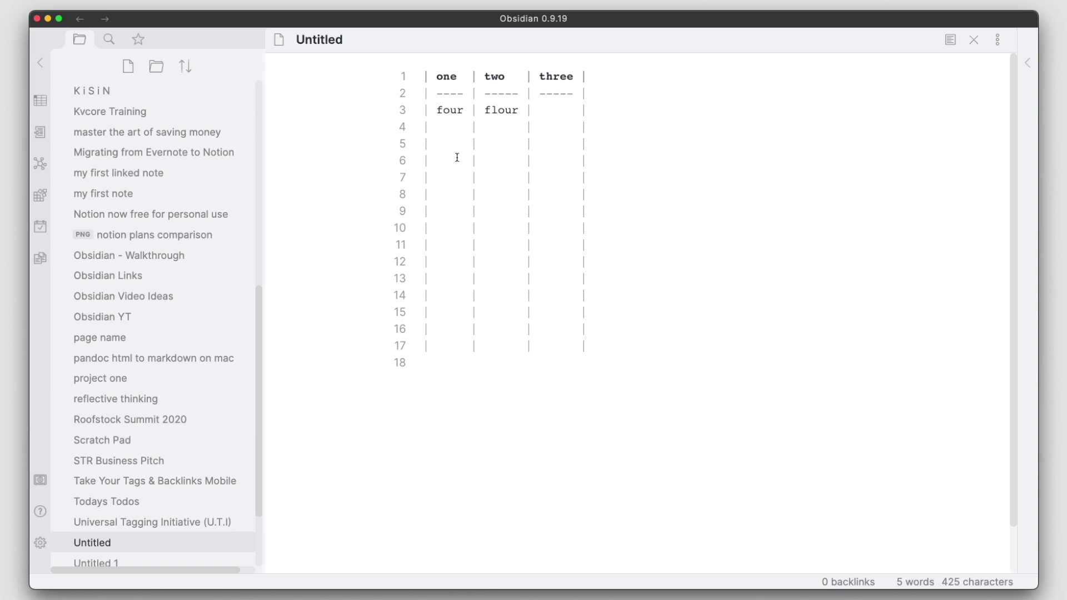
Step: Insert empty columns before the three column, then remove one extra column
click(553, 111)
key(ctrl+shift+Left)
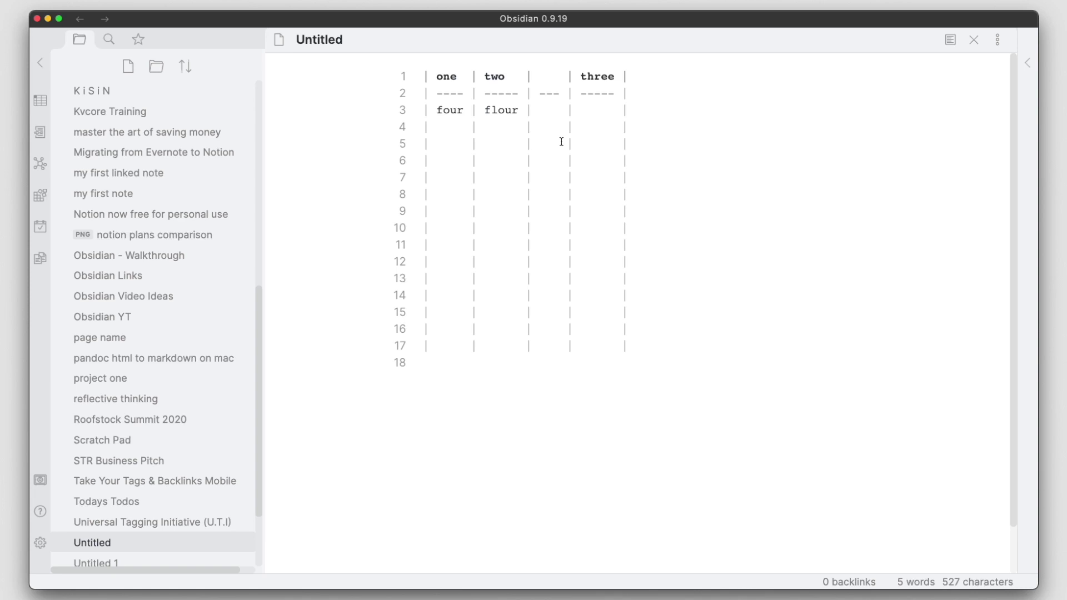
key(ctrl+shift+Left)
key(ctrl+shift+Left)
key(ctrl+shift+Left)
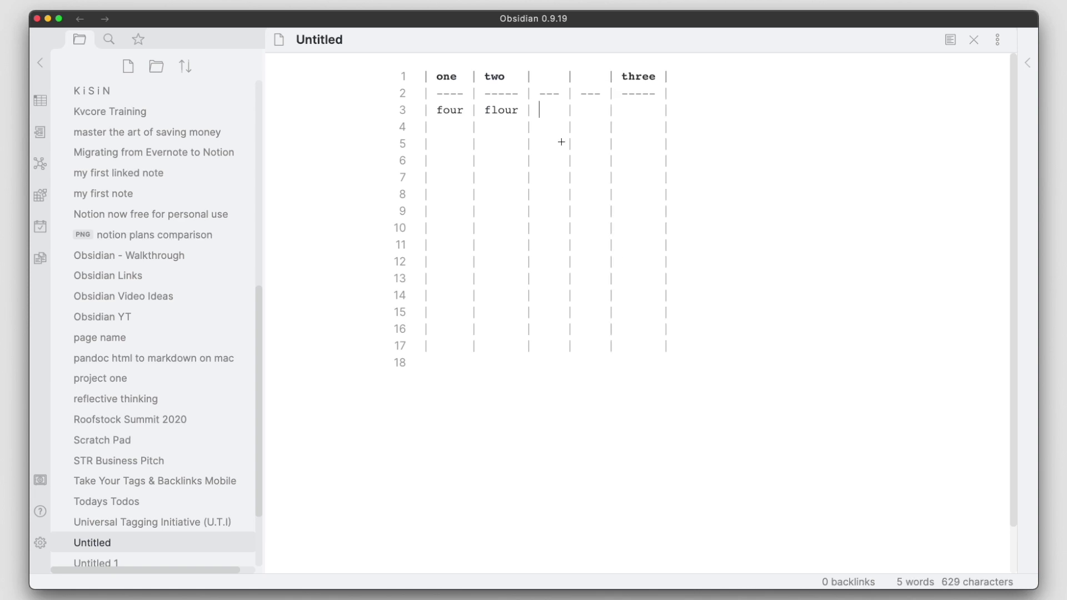
key(ctrl+shift+Left)
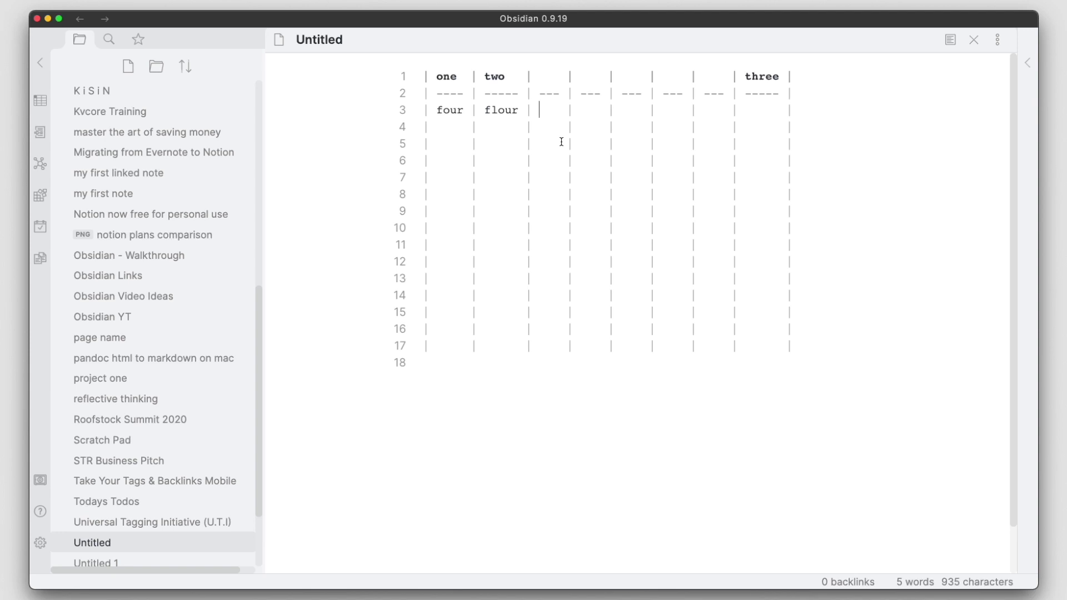
key(alt+shift+d)
key(alt+shift+d)
key(alt+shift+d)
key(alt+shift+d)
key(alt+shift+d)
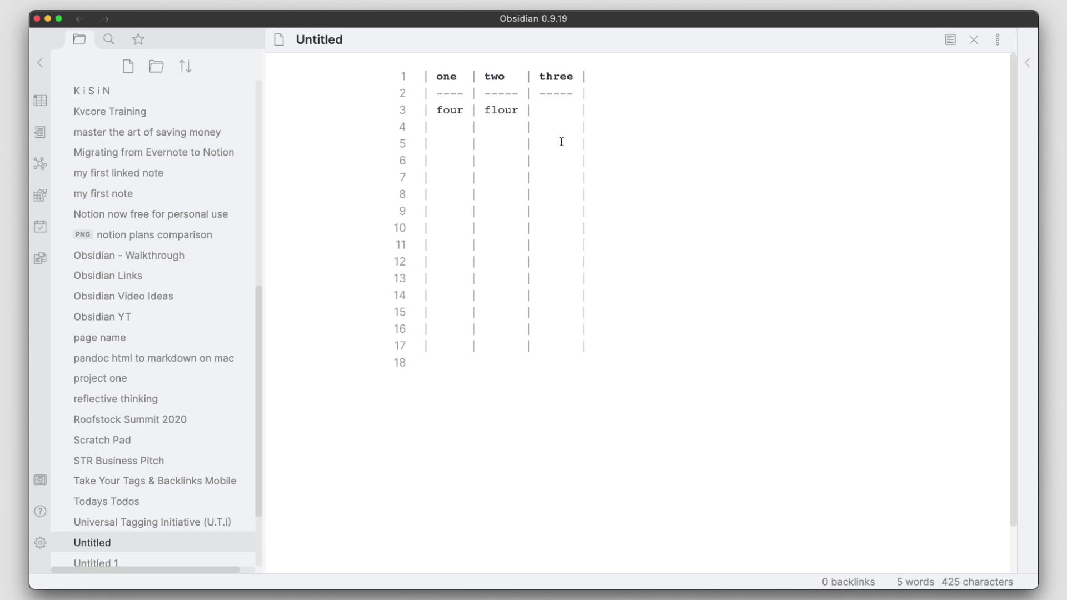
Step: Delete the extra empty rows, leaving four body rows: four/flour followed by three blank rows
key(super+d)
key(super+d)
key(super+d)
key(super+d)
key(super+d)
key(super+d)
key(super+d)
key(super+d)
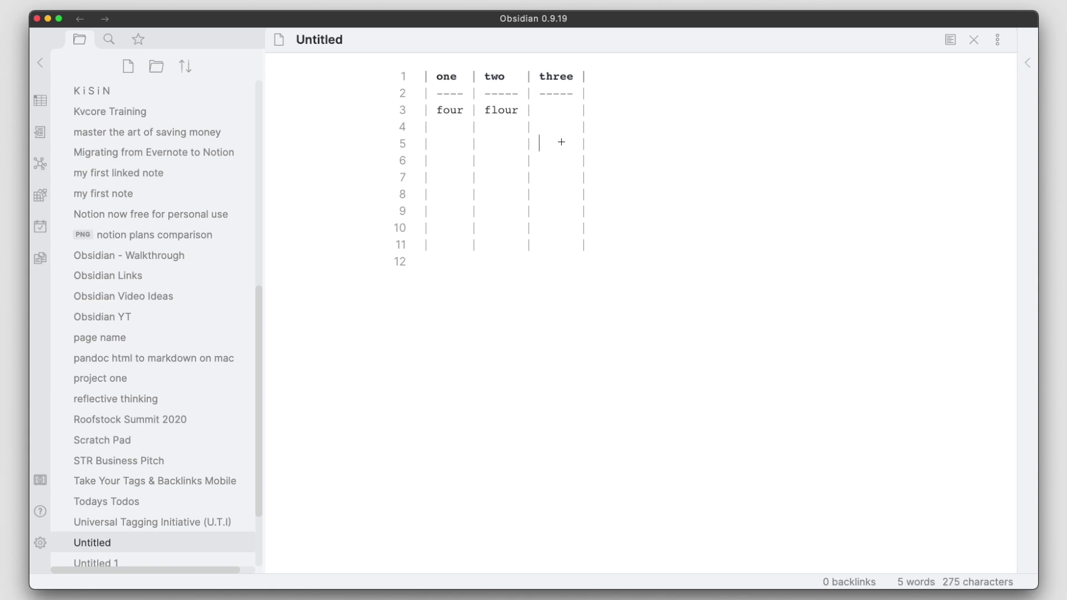
key(super+d)
key(super+d)
key(super+d)
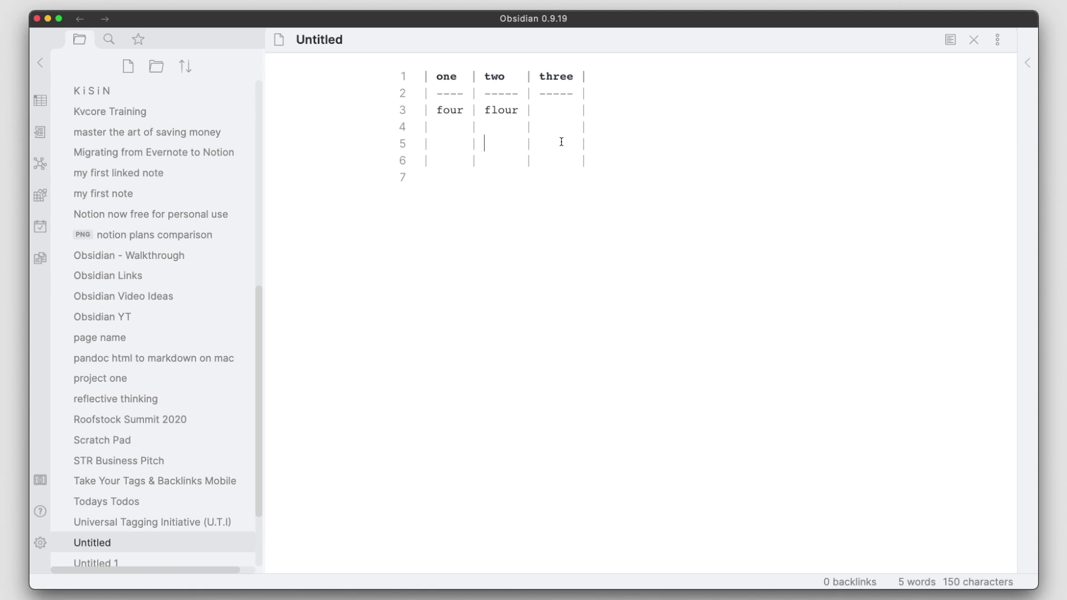
click(40, 543)
click(204, 269)
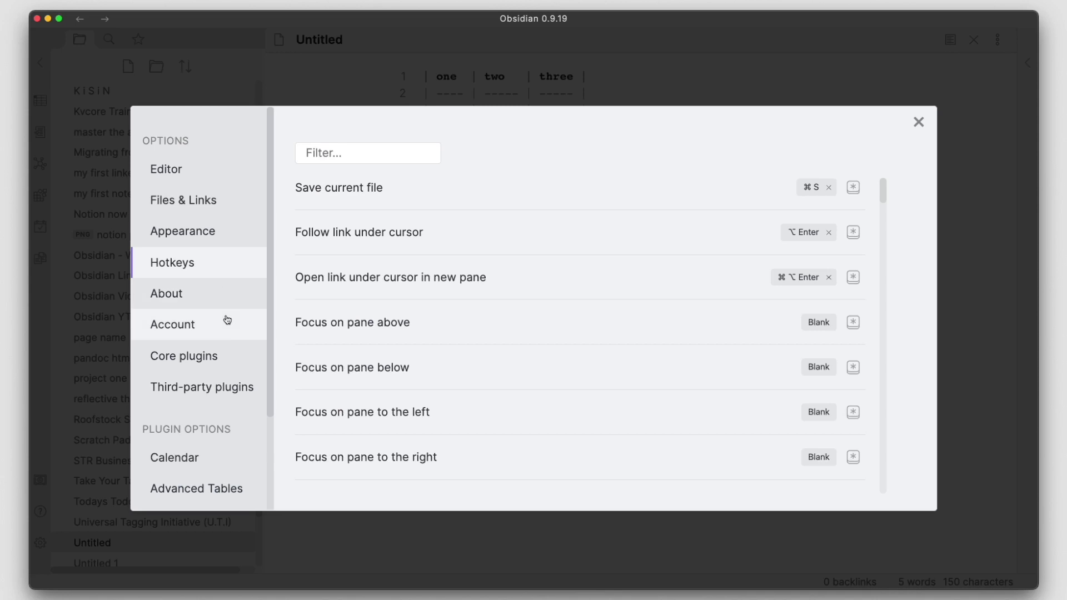
click(350, 154)
text(table)
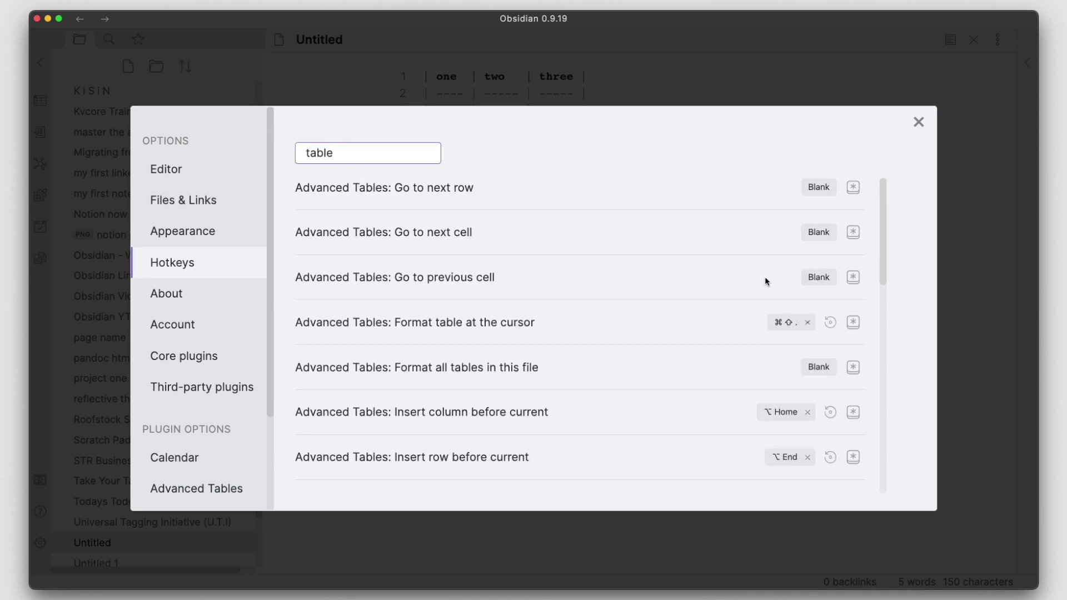
drag(884, 235, 878, 212)
key(Escape)
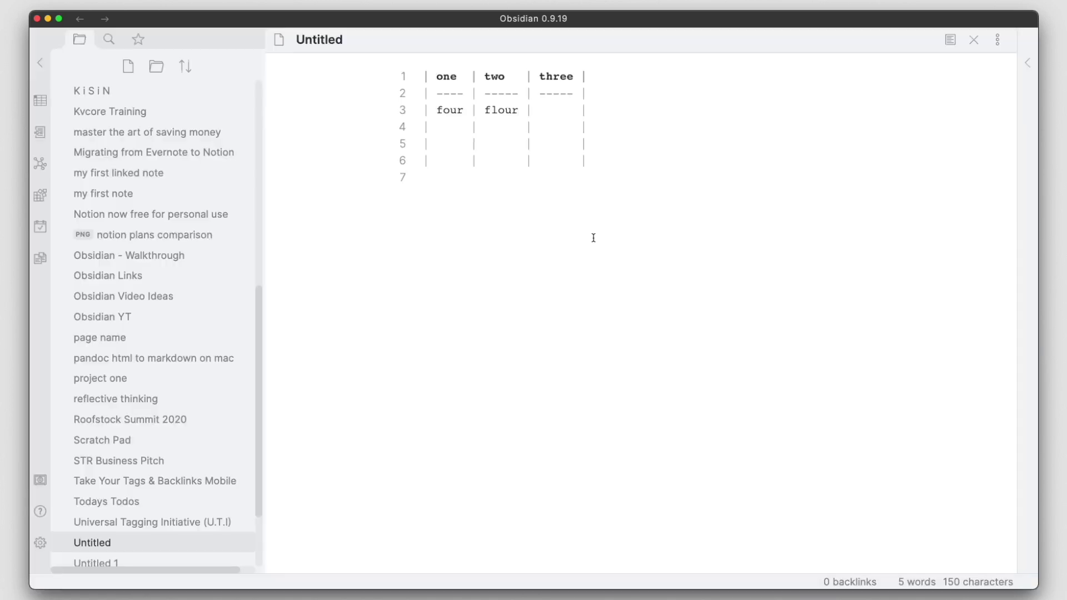